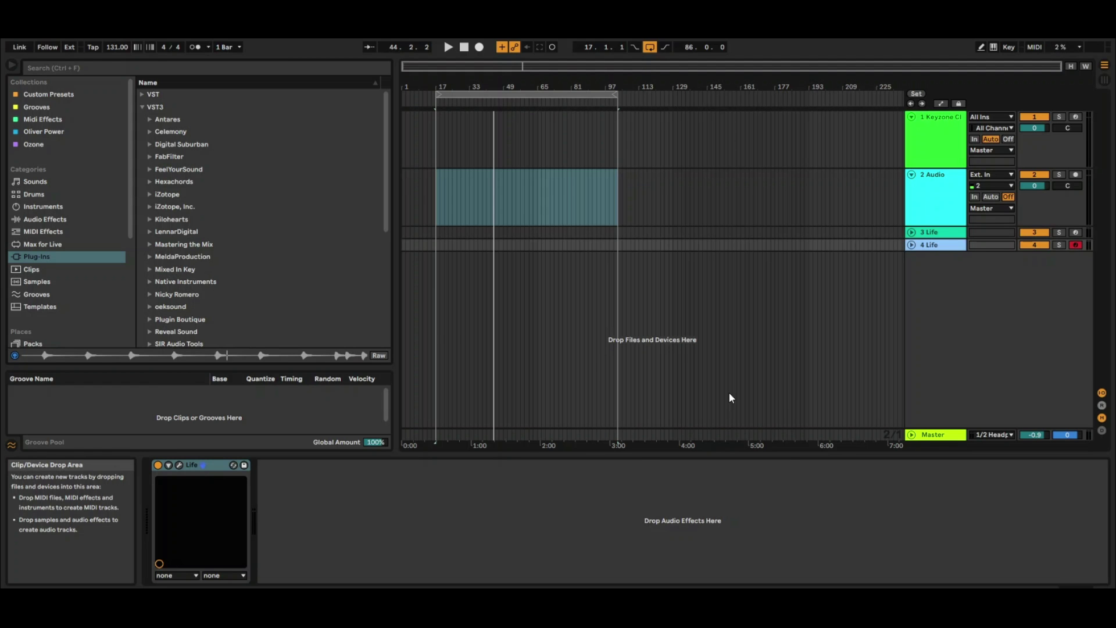
Step: Open the Life plugin window showing the sliced voice sample and its 120 bpm Swing16 beat
key("ctrl+alt+p")
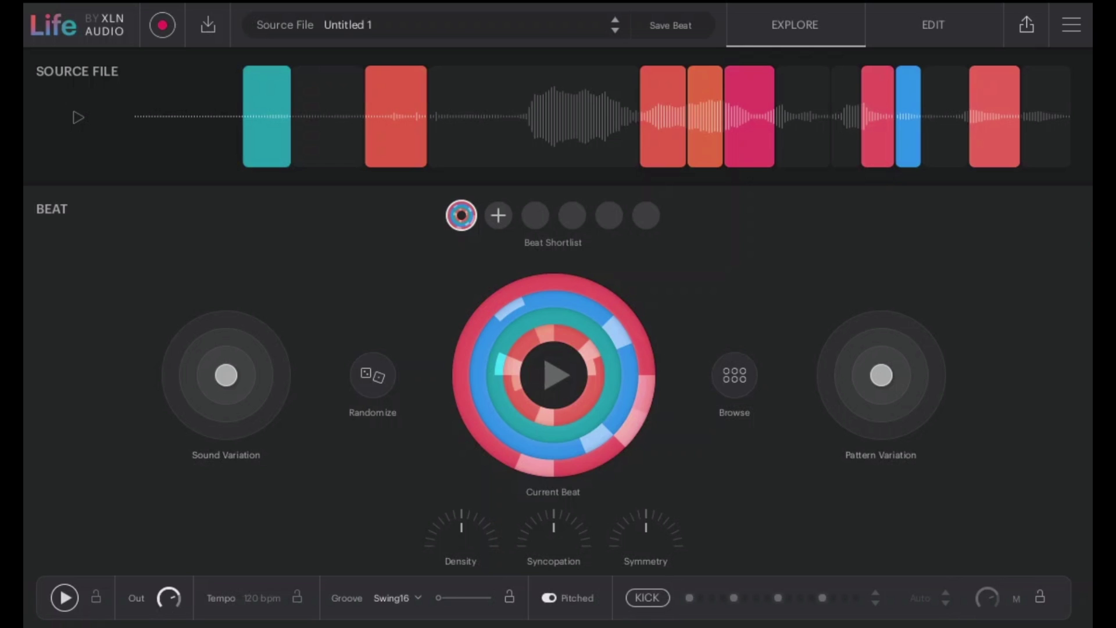
mouse_move(81, 114)
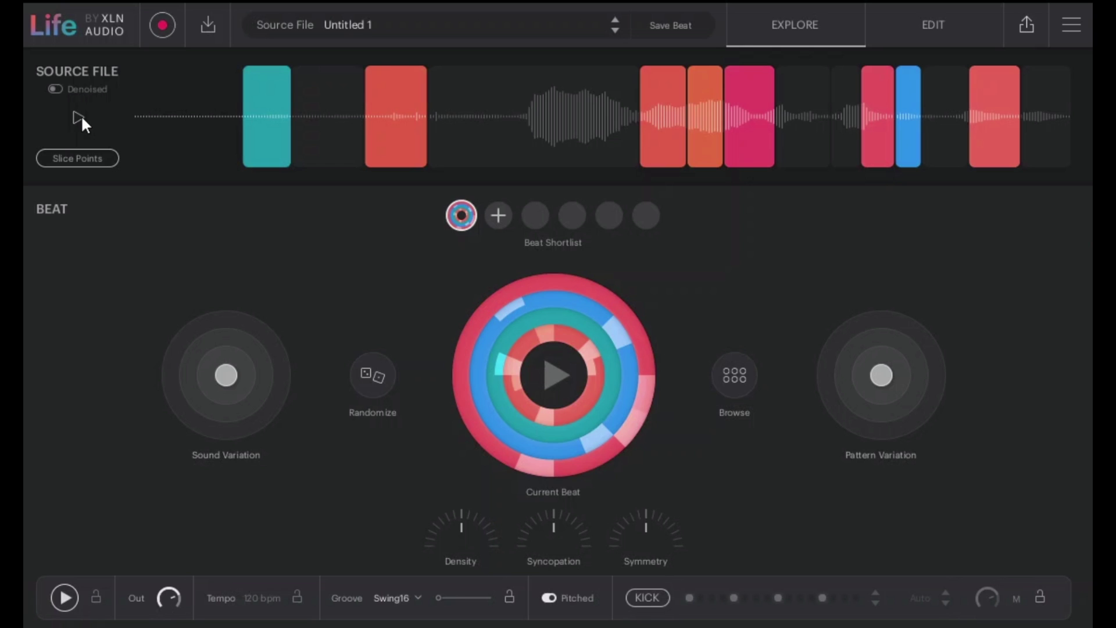
Step: Preview the 'pain' recording, then load 'Untitled 1' as the source for a fresh 112 bpm beat
left_click(81, 114)
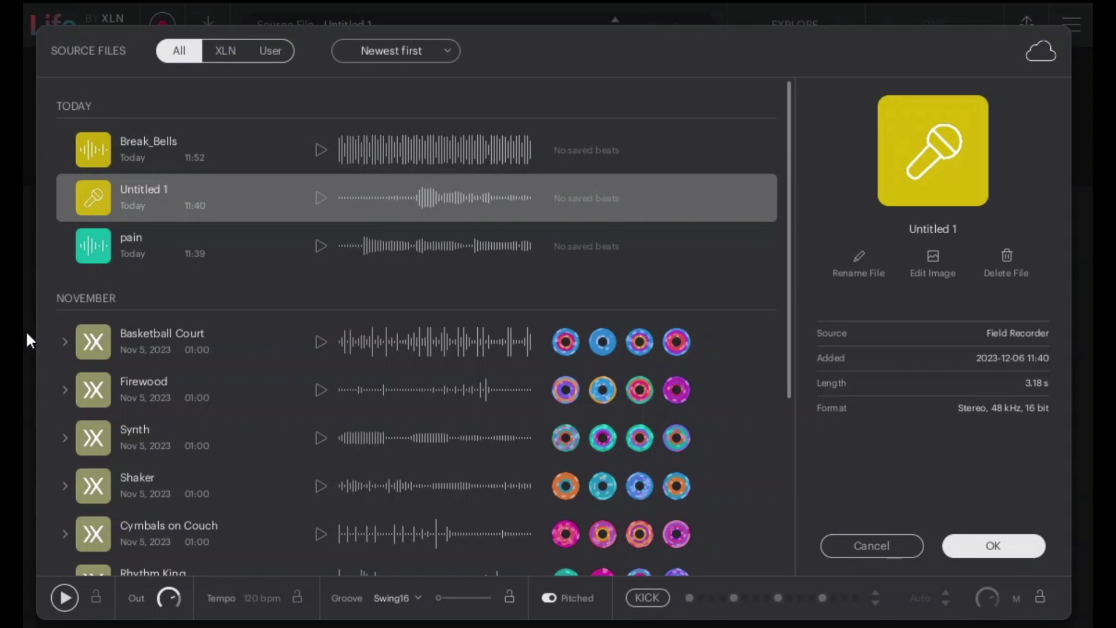
left_click(320, 247)
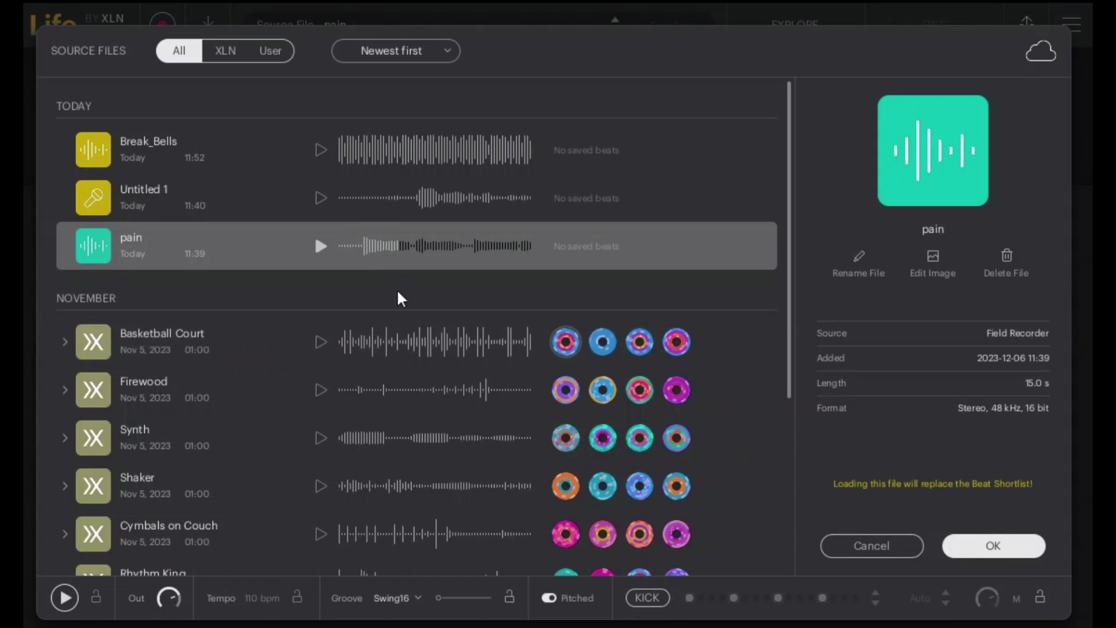
left_click(100, 193)
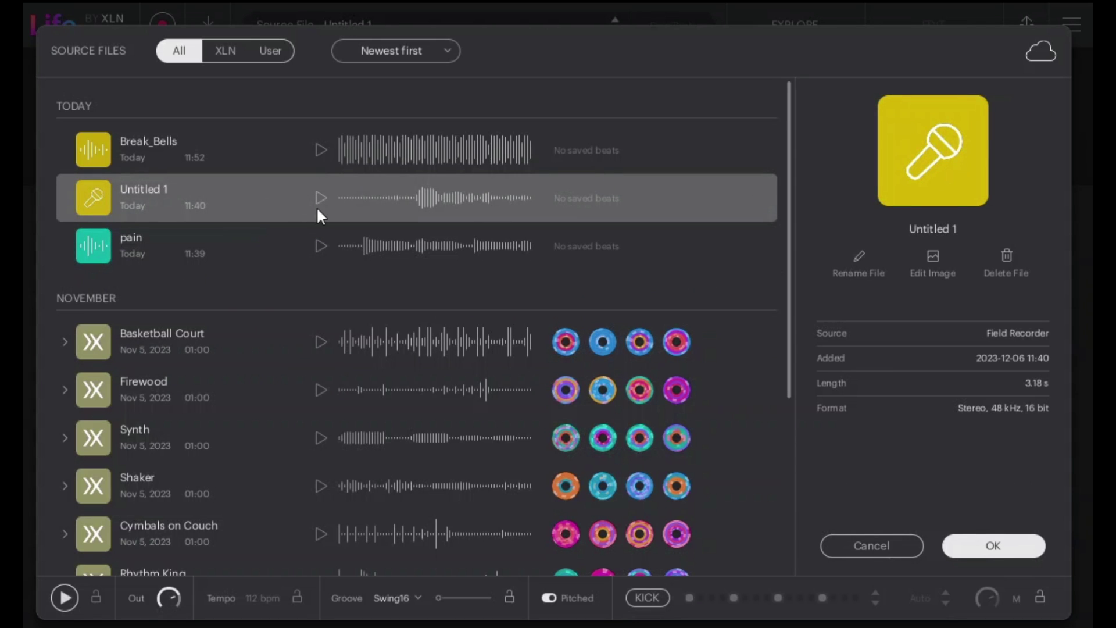
left_click(1007, 546)
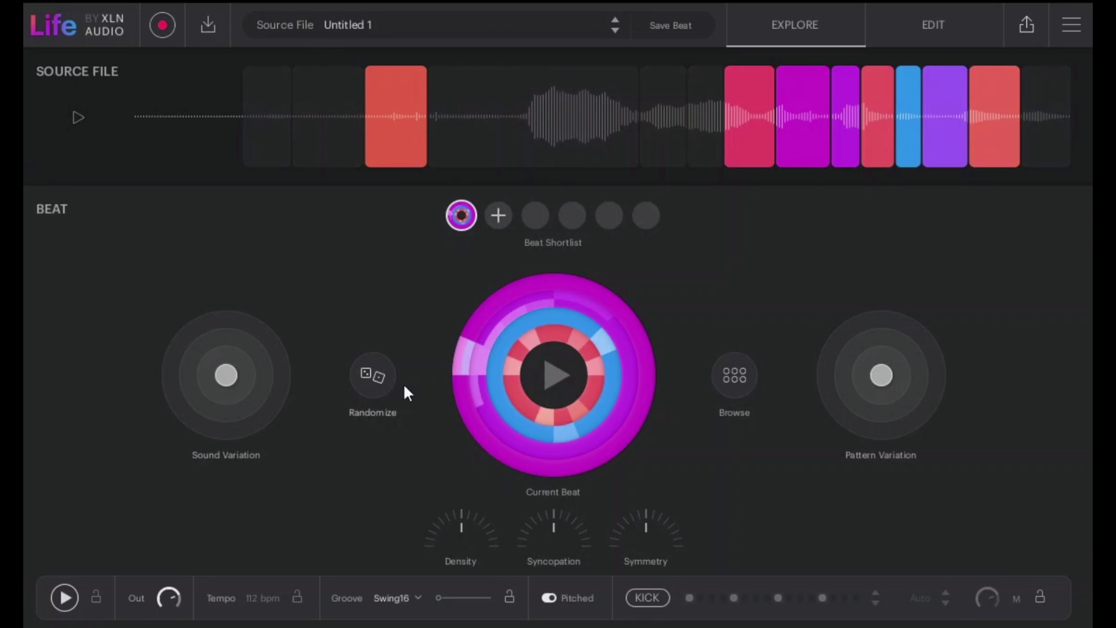
Step: Randomize the beat eight times, settling on an orange and pink pattern at 78 bpm
left_click(372, 385)
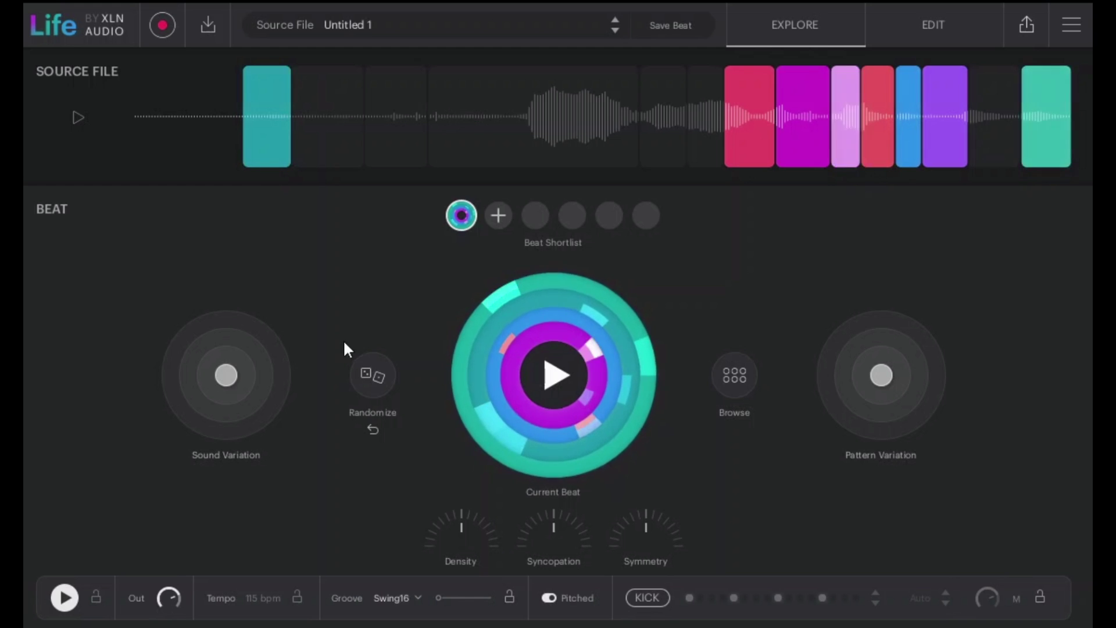
left_click(369, 373)
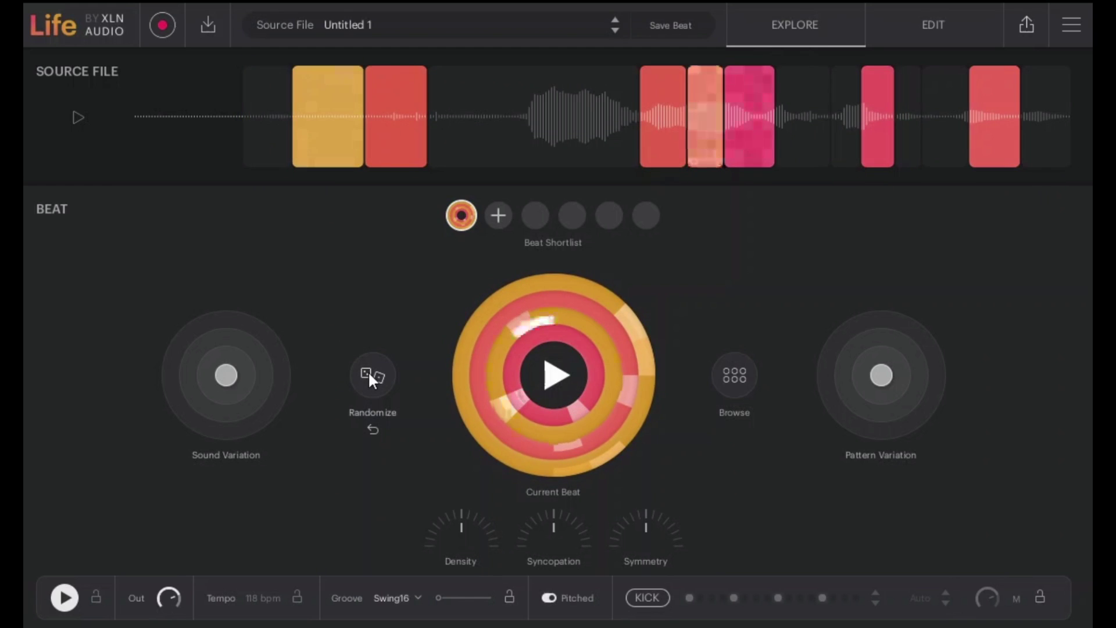
left_click(369, 373)
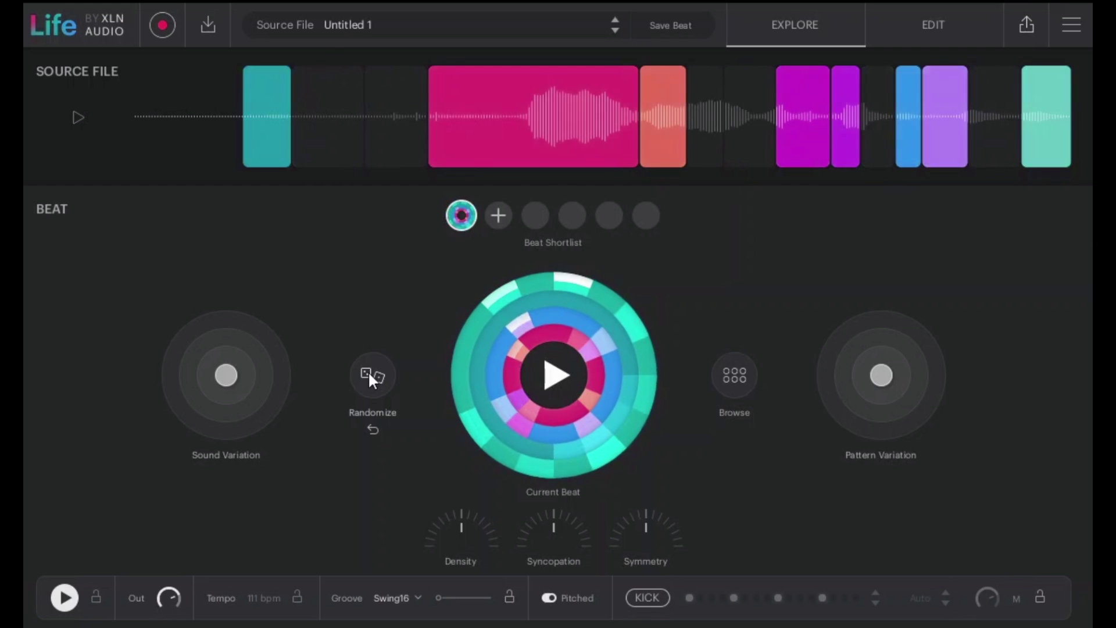
left_click(369, 373)
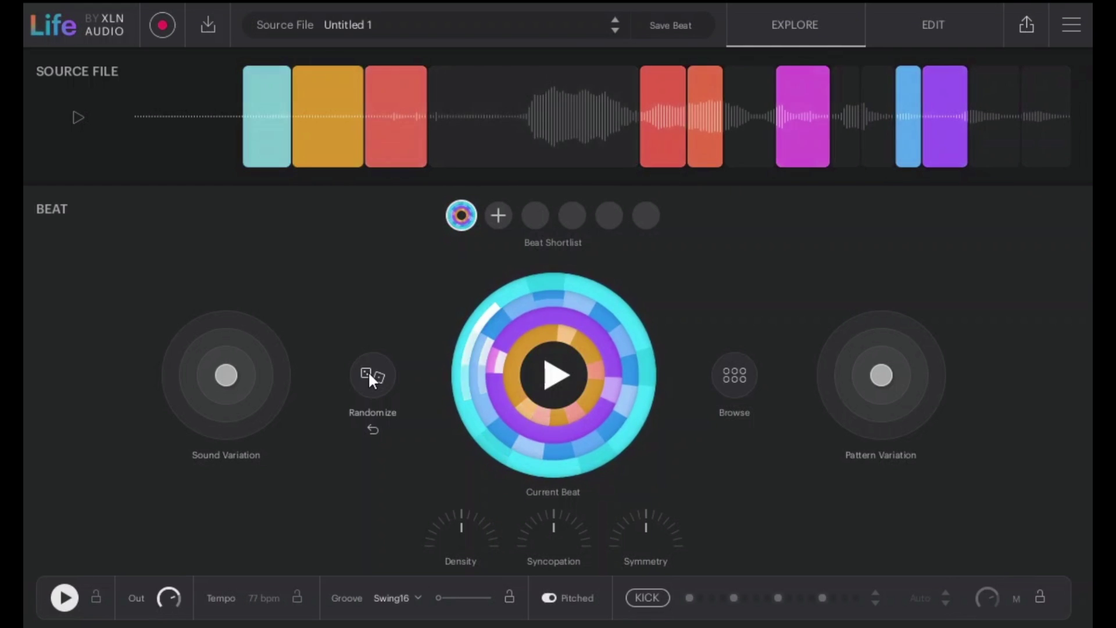
left_click(369, 373)
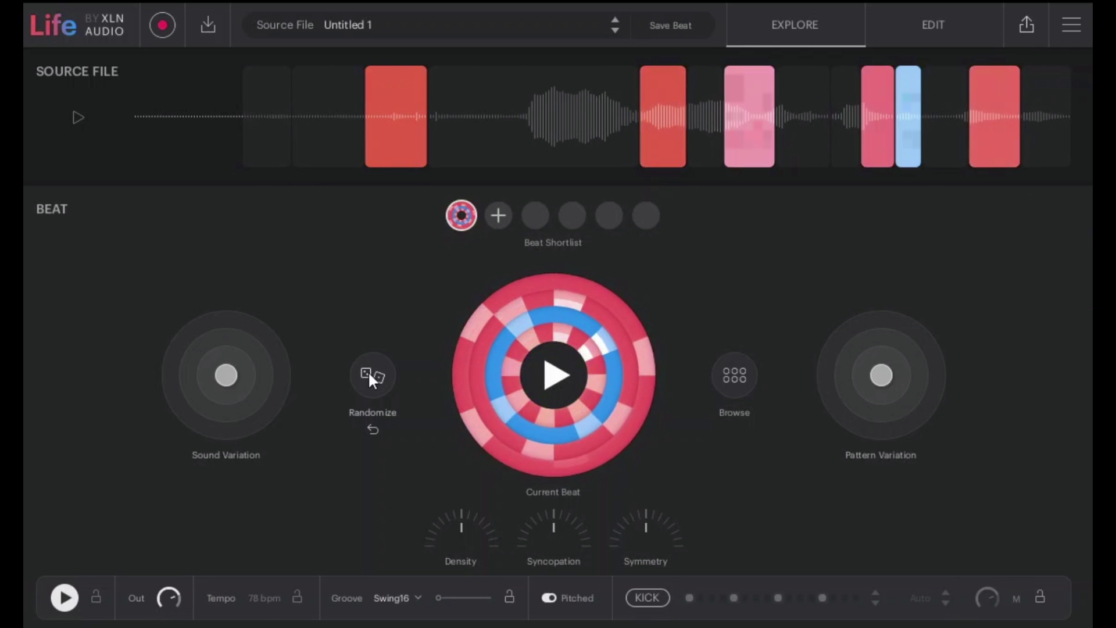
left_click(369, 372)
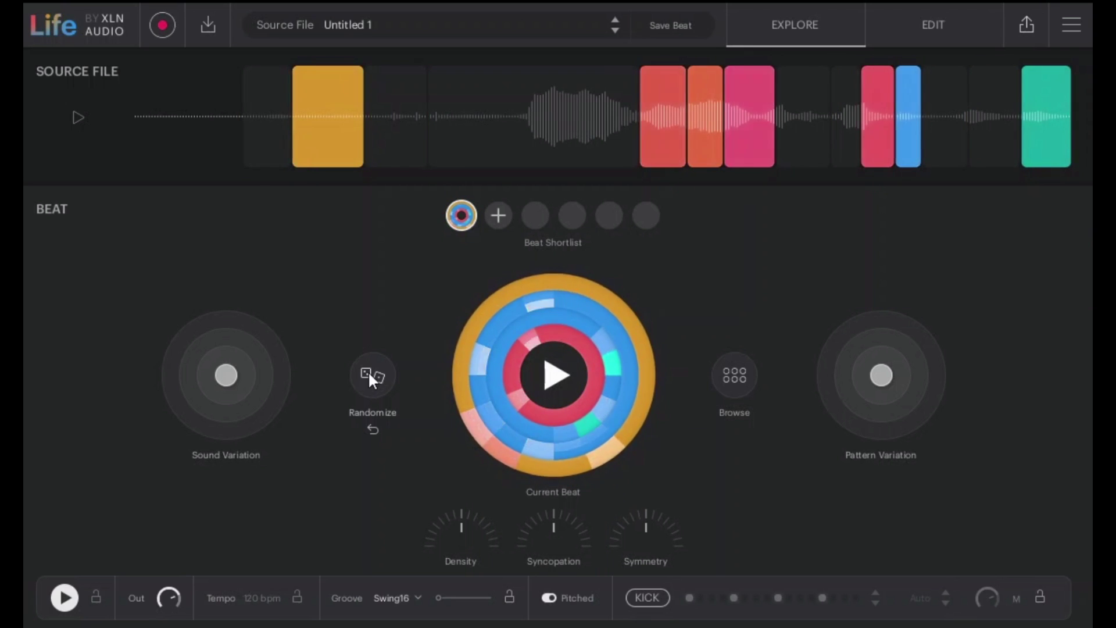
left_click(369, 373)
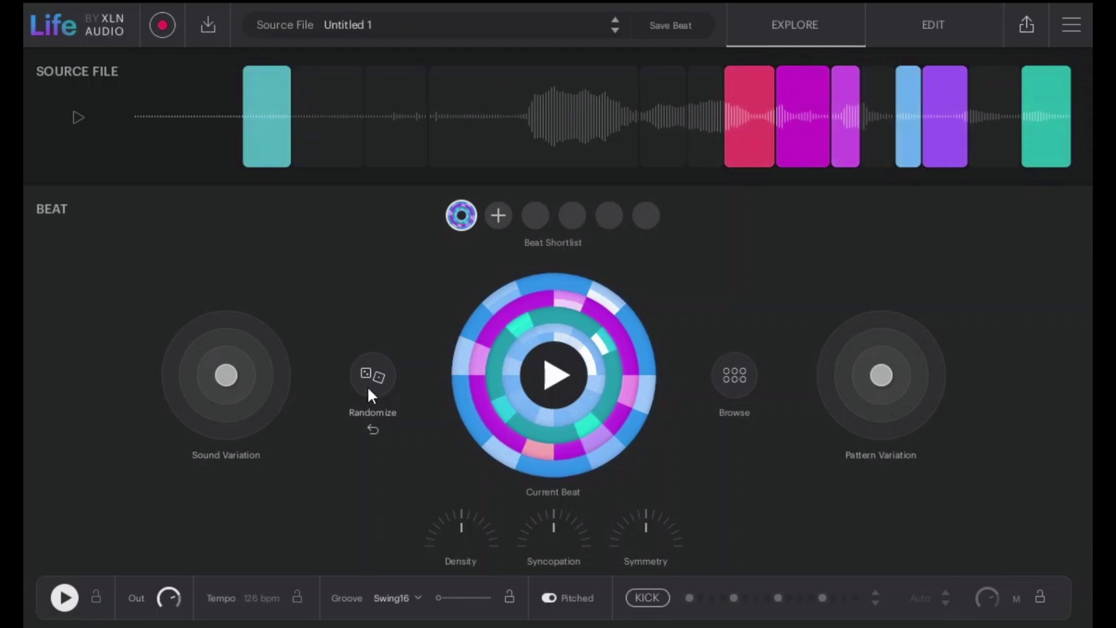
left_click(368, 385)
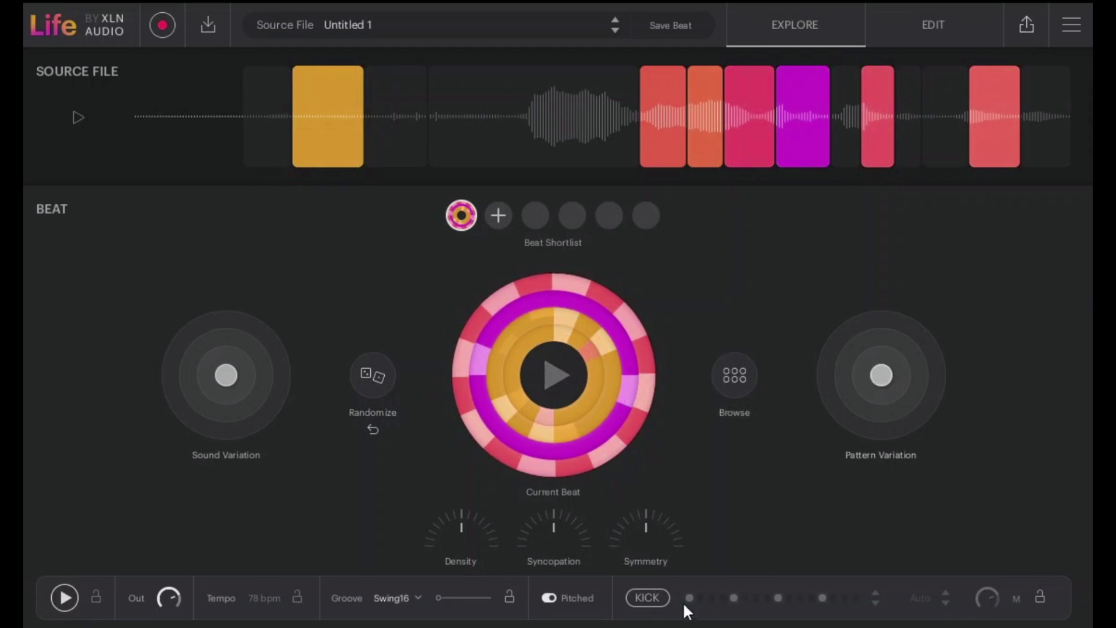
Step: Enable the KICK layer, play the beat, randomize to a new 112 bpm pattern, then stop playback
left_click(656, 598)
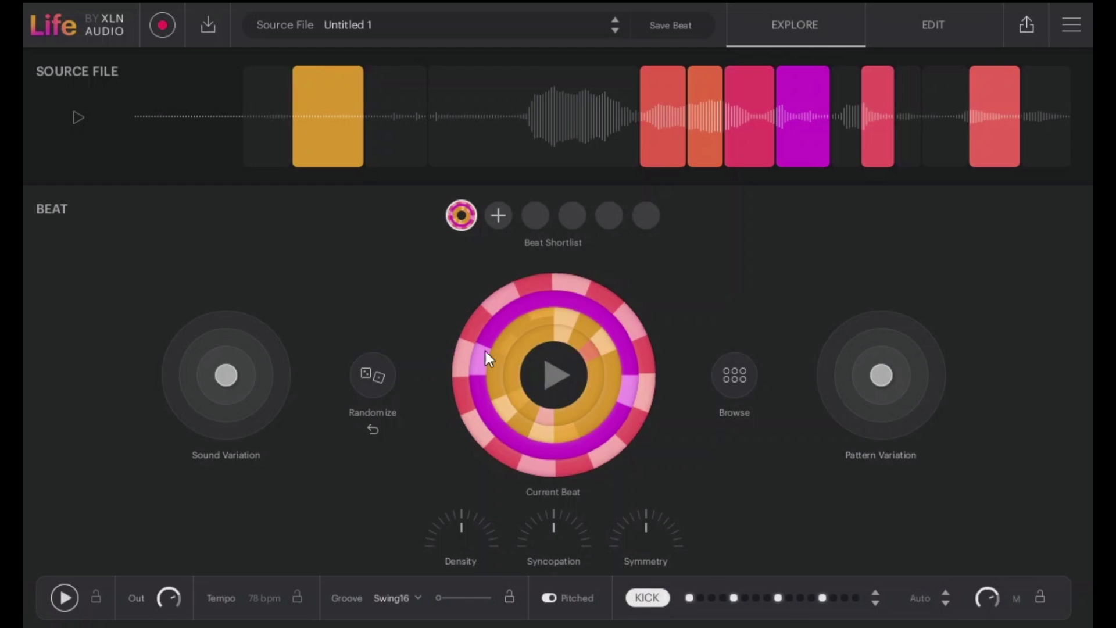
left_click(557, 367)
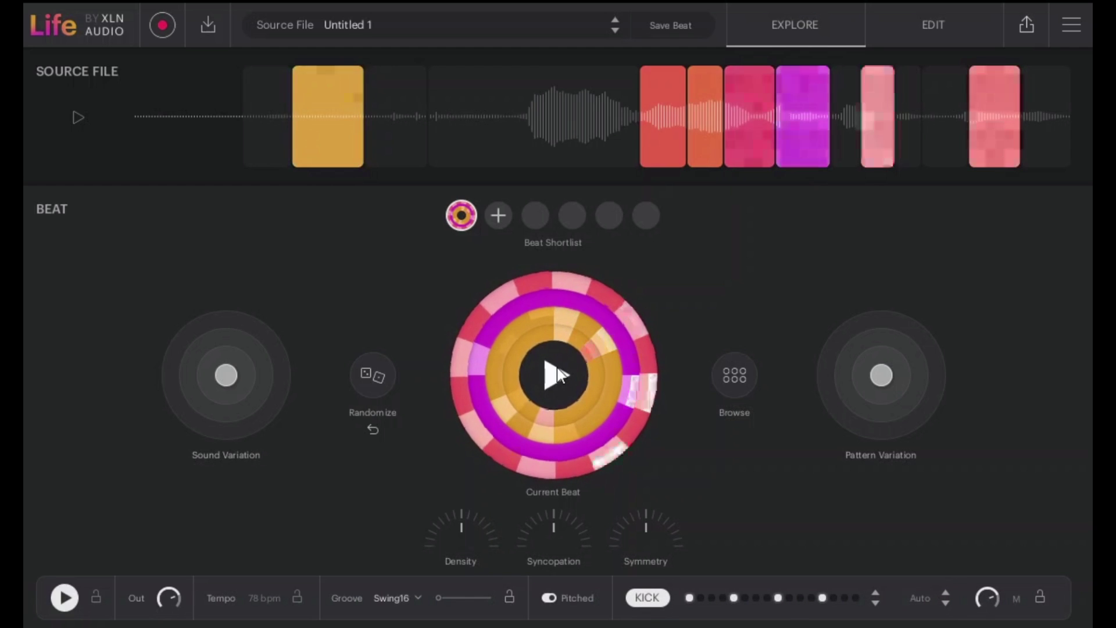
left_click(382, 375)
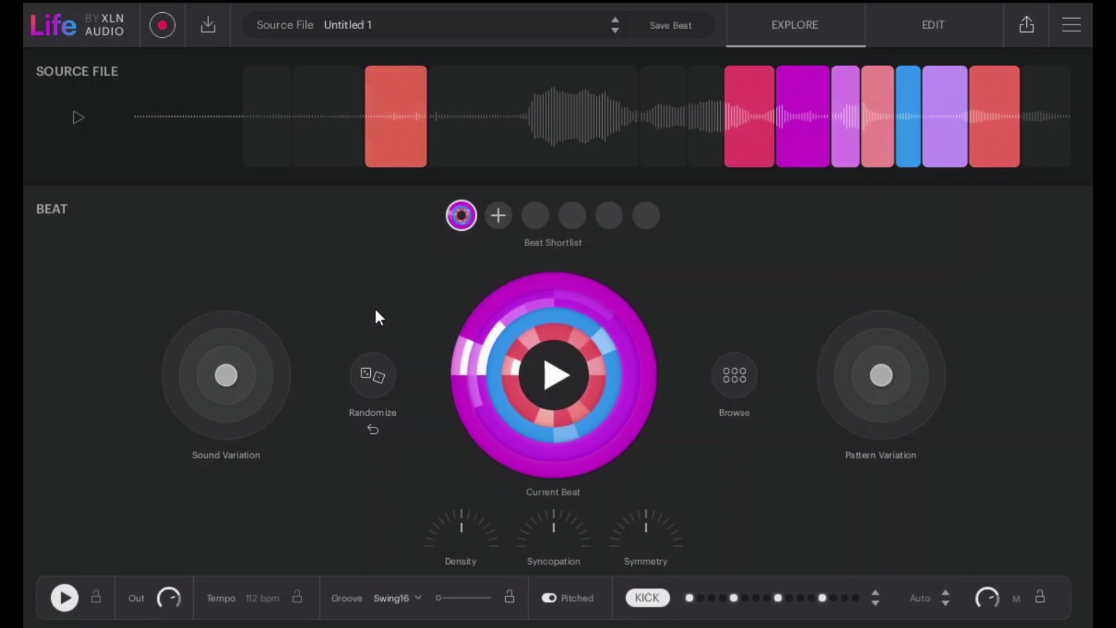
left_click(67, 599)
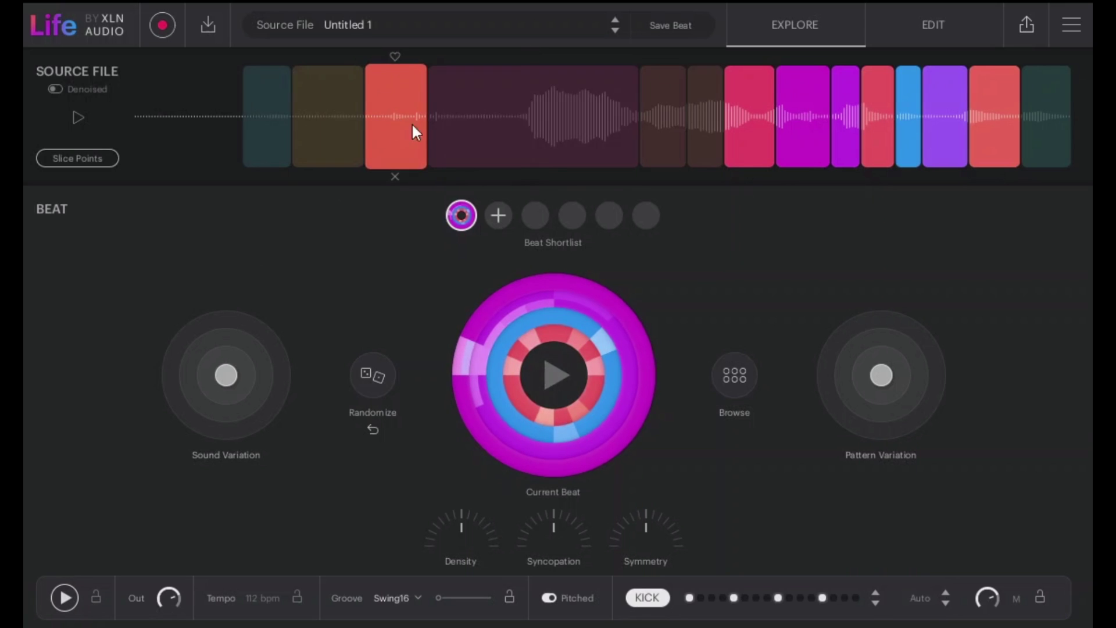
Step: Run the auto-slicer in Slice Points to re-cut the sample into 7 slices
left_click(76, 159)
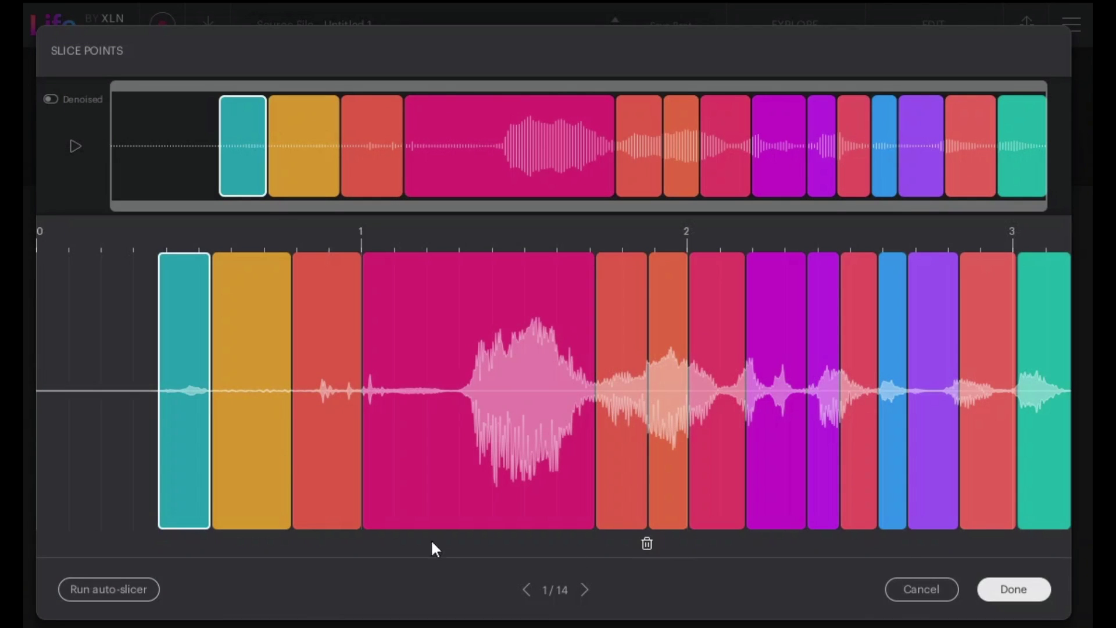
left_click(122, 593)
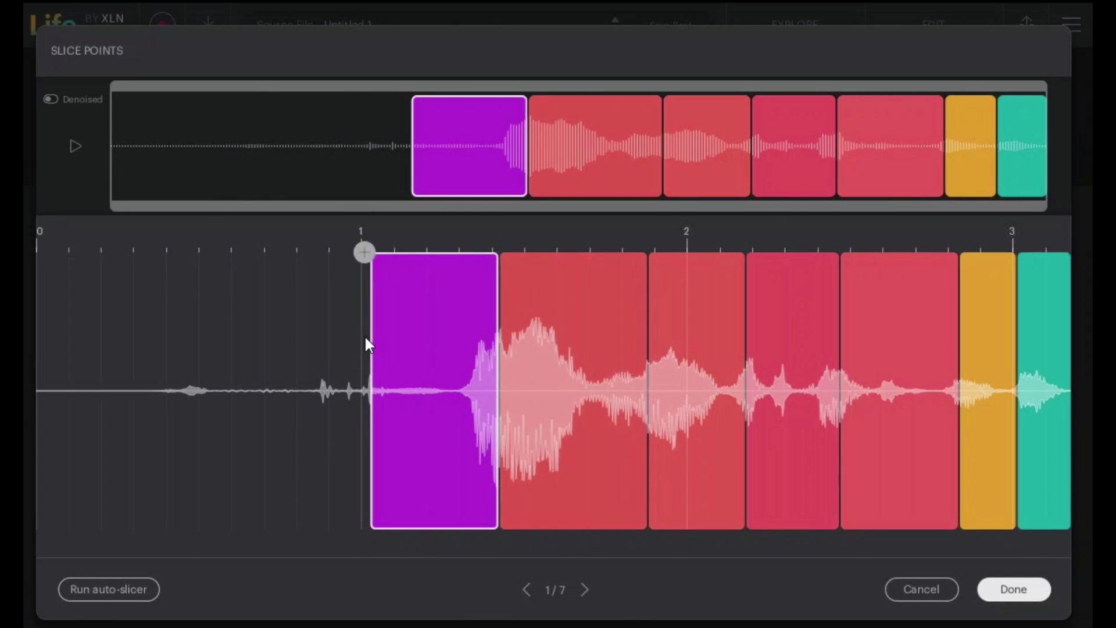
left_click(1027, 591)
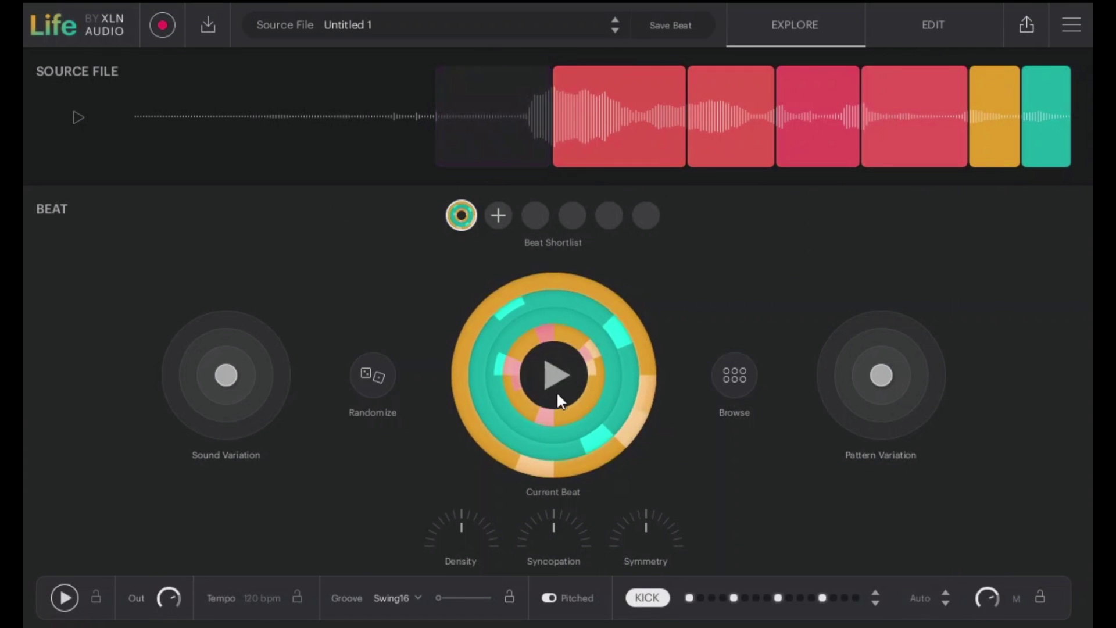
Step: Play and randomize an orange beat, adjust the kick volume, and add a kick hit on step two
left_click(554, 376)
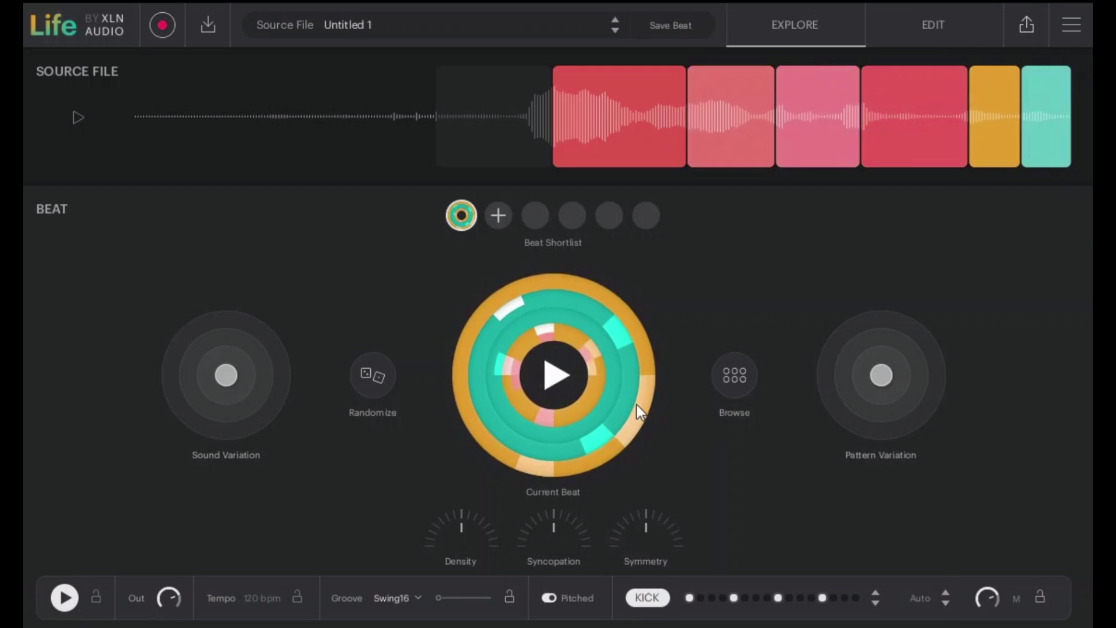
left_click(377, 375)
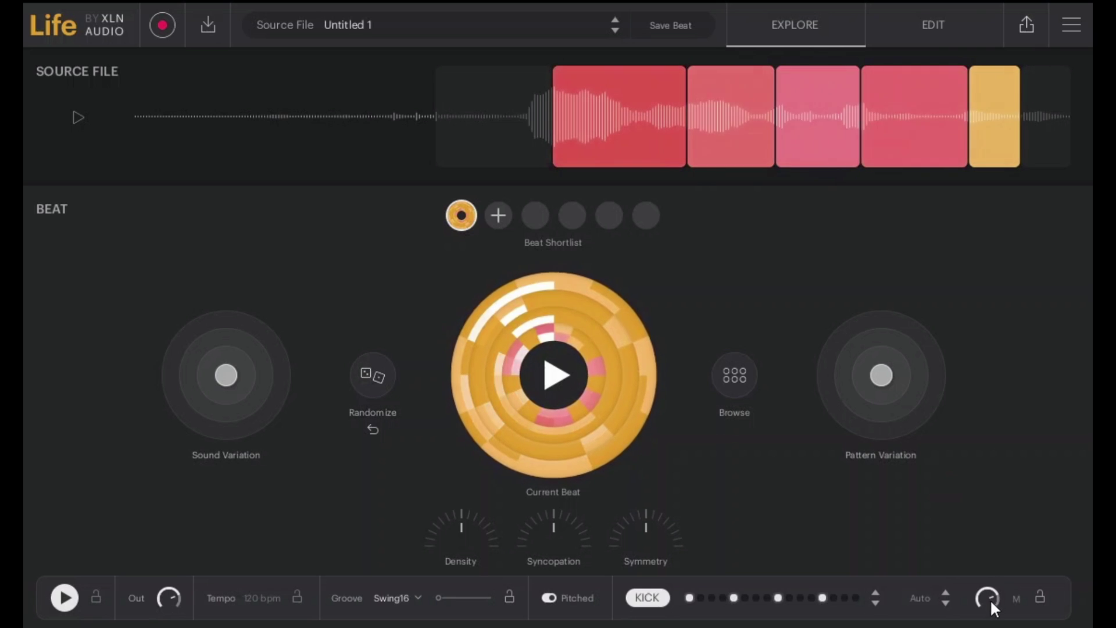
left_click_drag(990, 600, 990, 609)
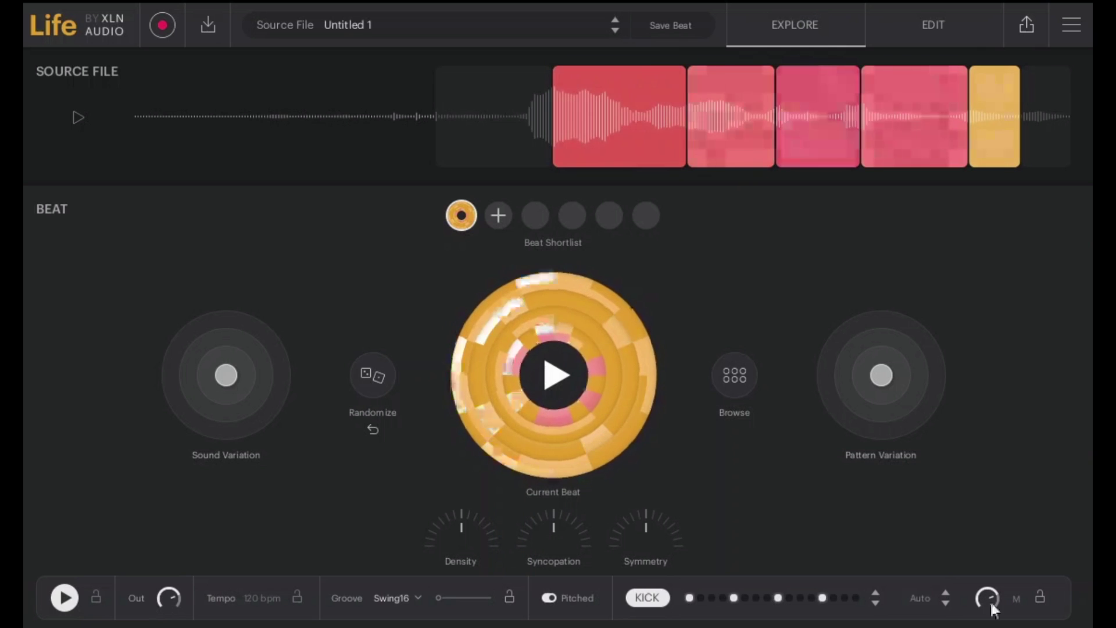
left_click(702, 597)
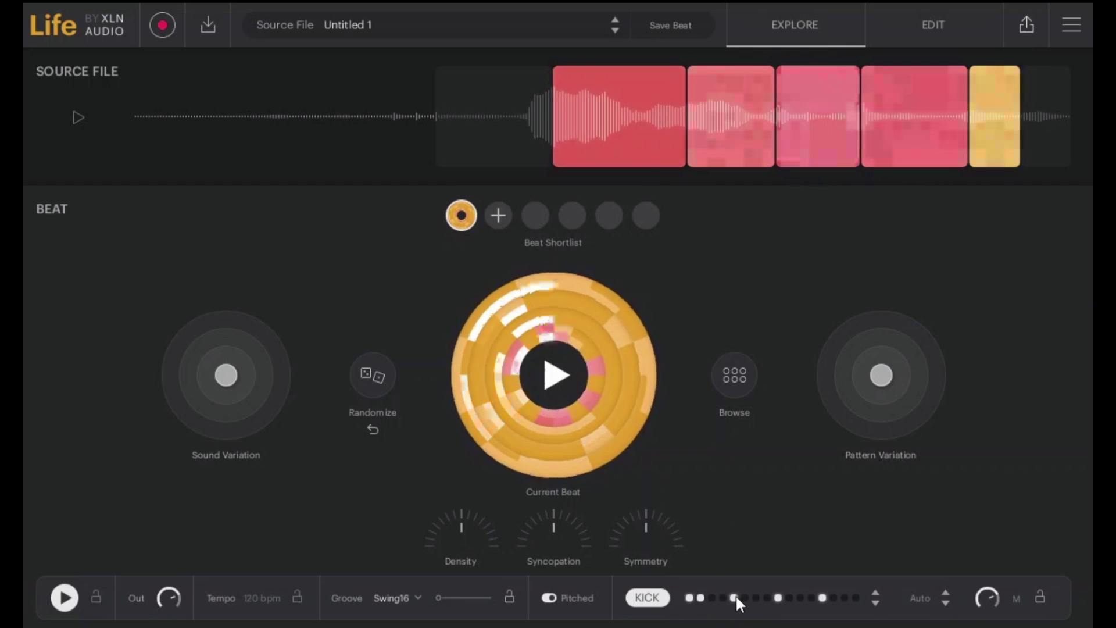
left_click(918, 600)
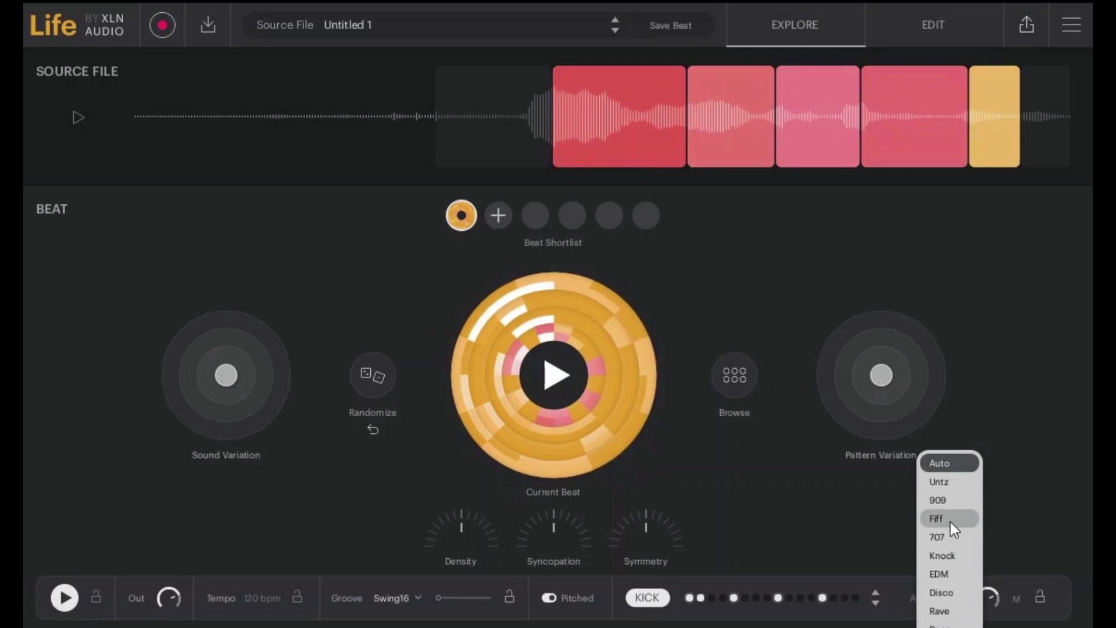
Step: Switch the kick kit to Disco, then to 909
left_click(953, 593)
left_click(919, 598)
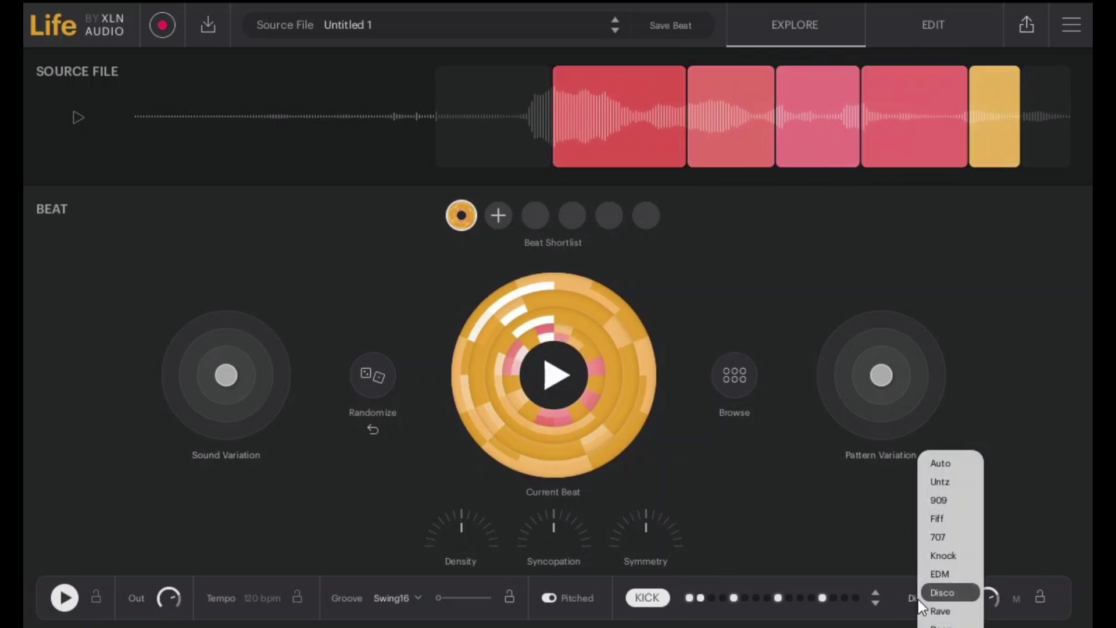
left_click(948, 500)
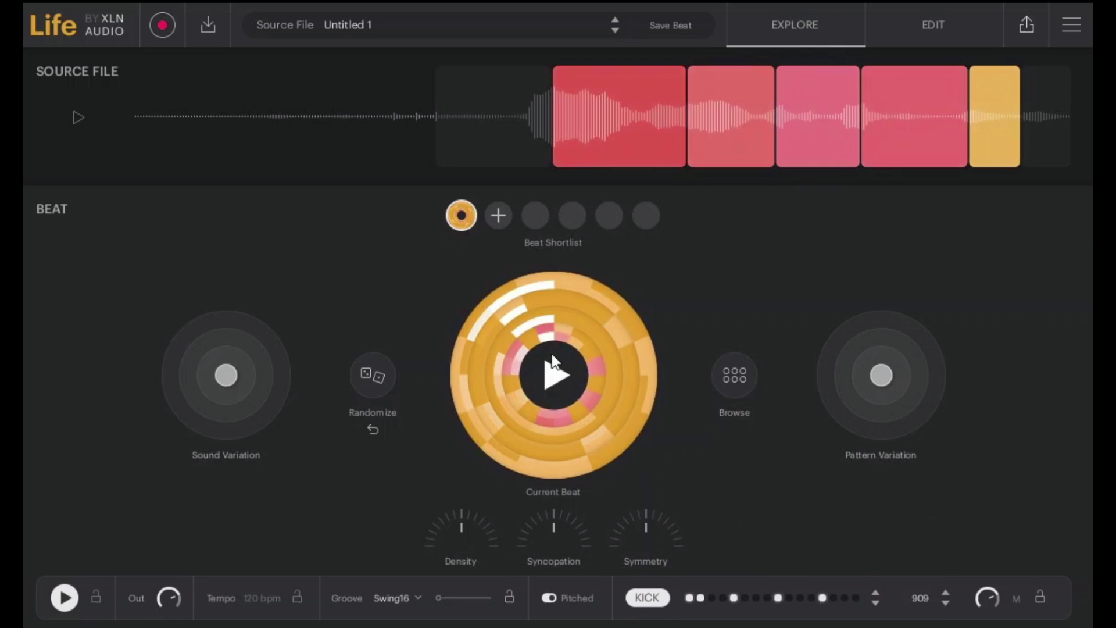
Step: Randomize the beat four times, landing on 115 bpm, and play it back
left_click(380, 379)
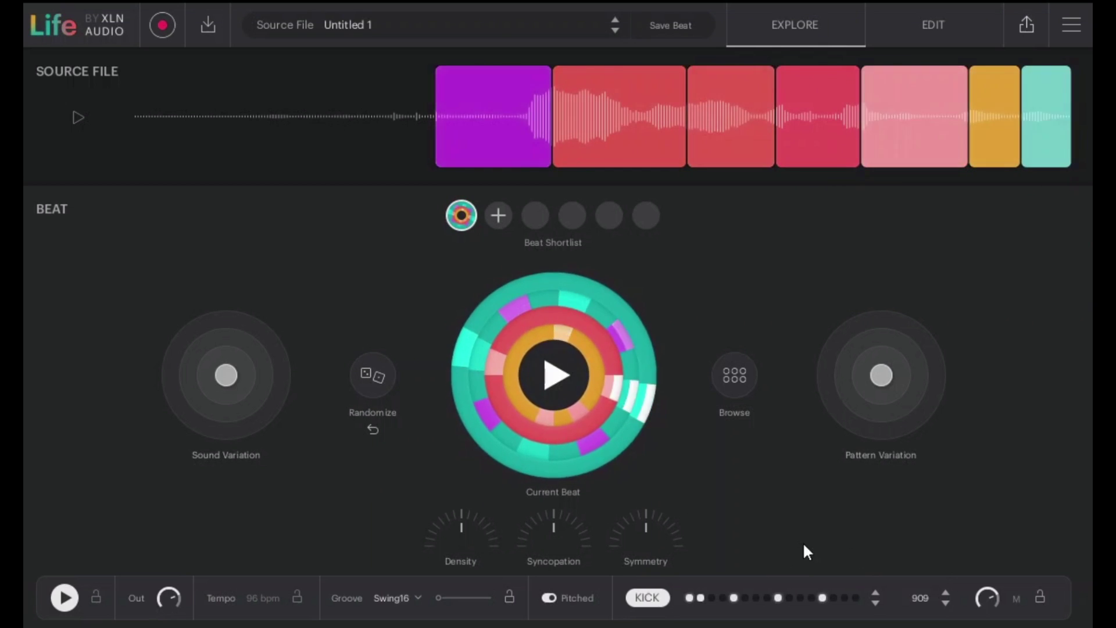
left_click(376, 379)
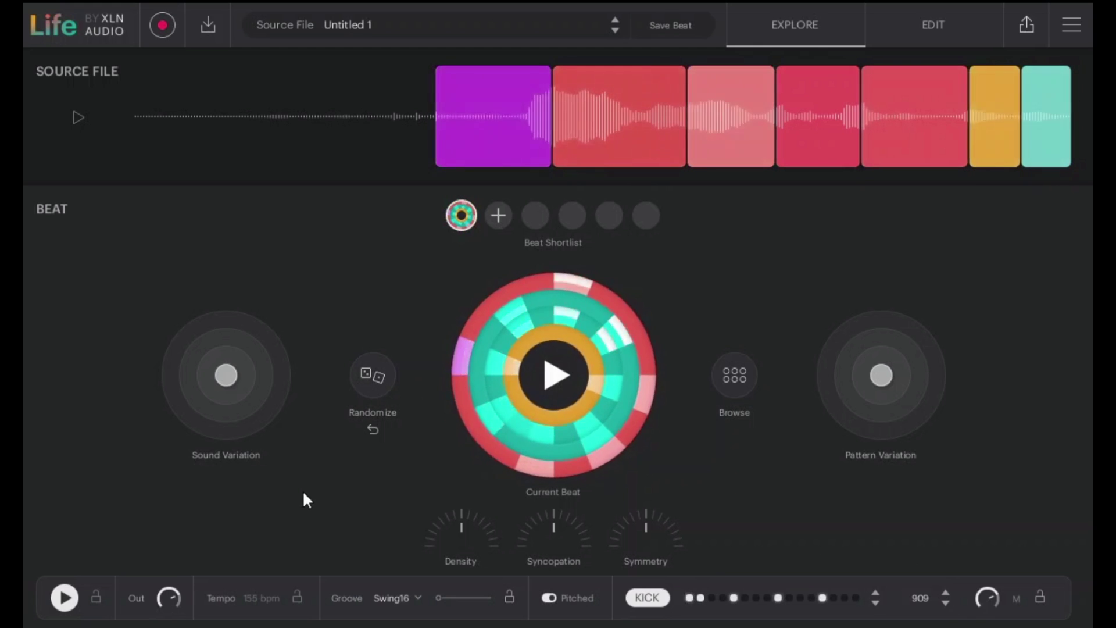
left_click(374, 391)
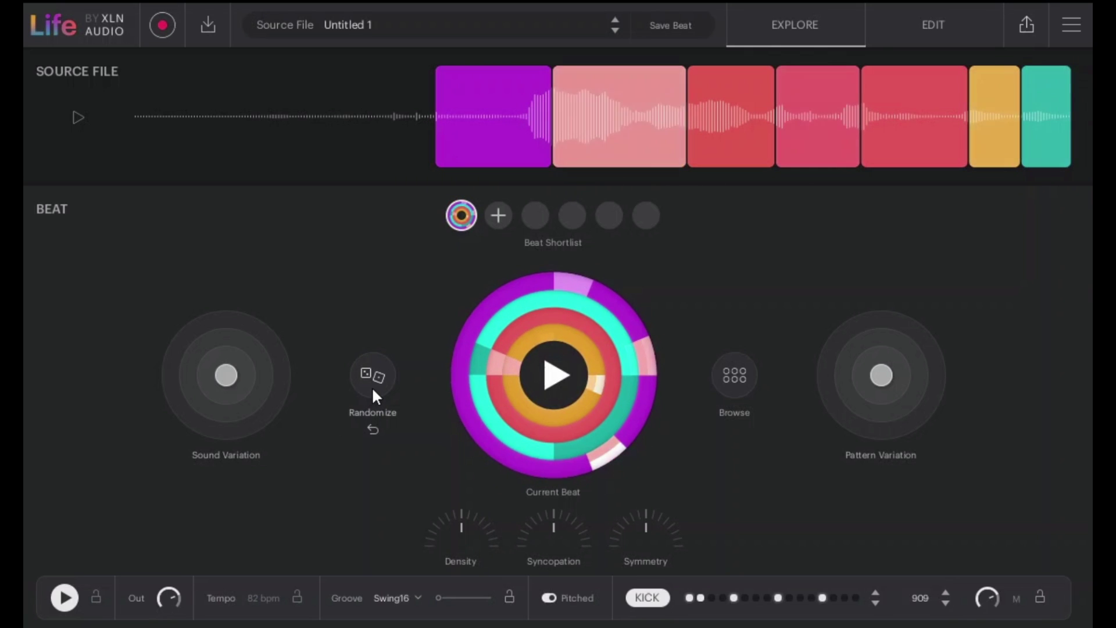
left_click(372, 389)
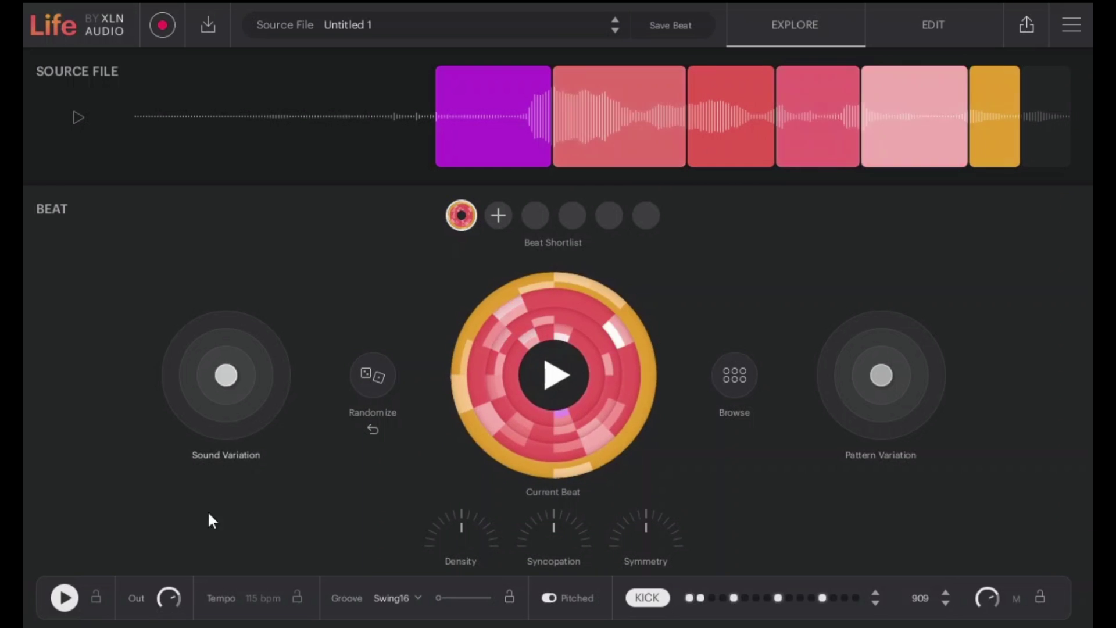
left_click(65, 598)
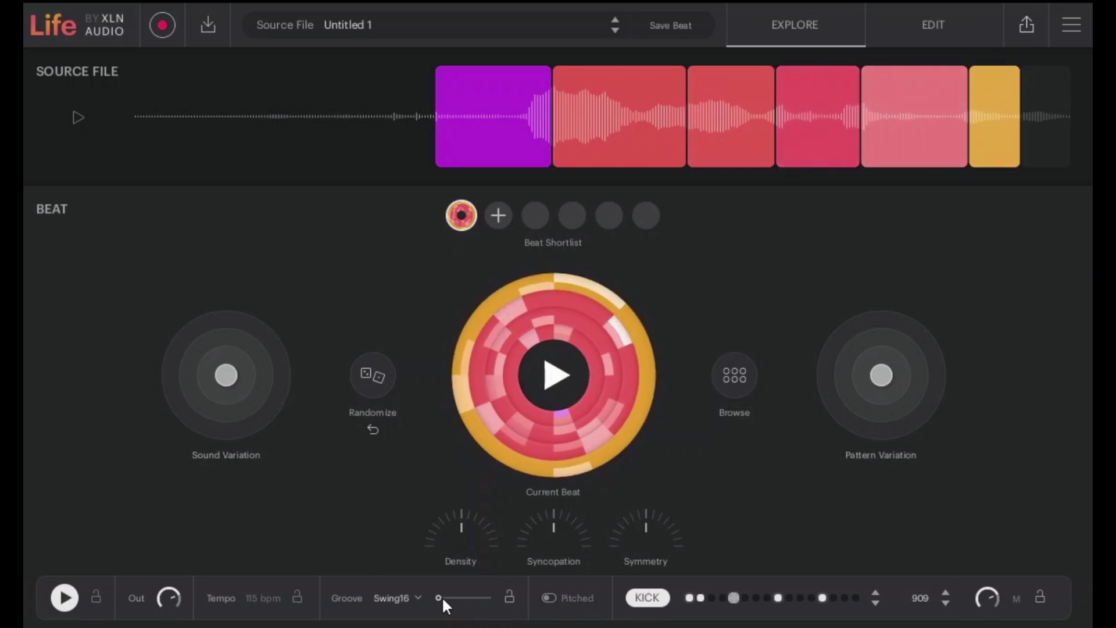
Step: Raise the groove amount to about 80%, try the BadSync groove, then return to Swing16
left_click_drag(441, 598, 470, 597)
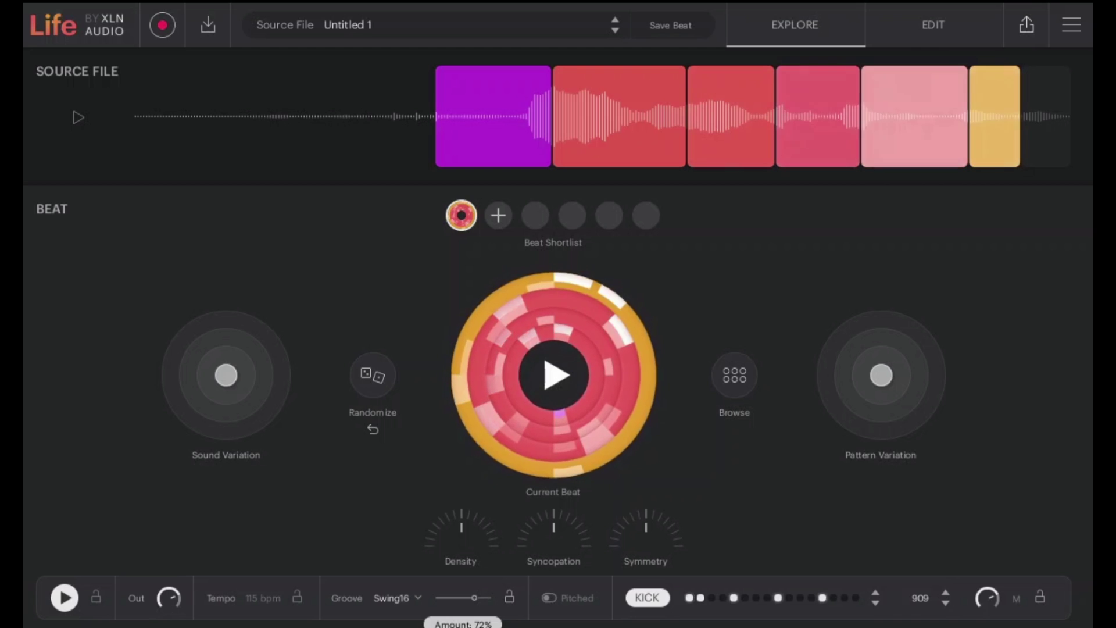
left_click_drag(474, 598, 487, 598)
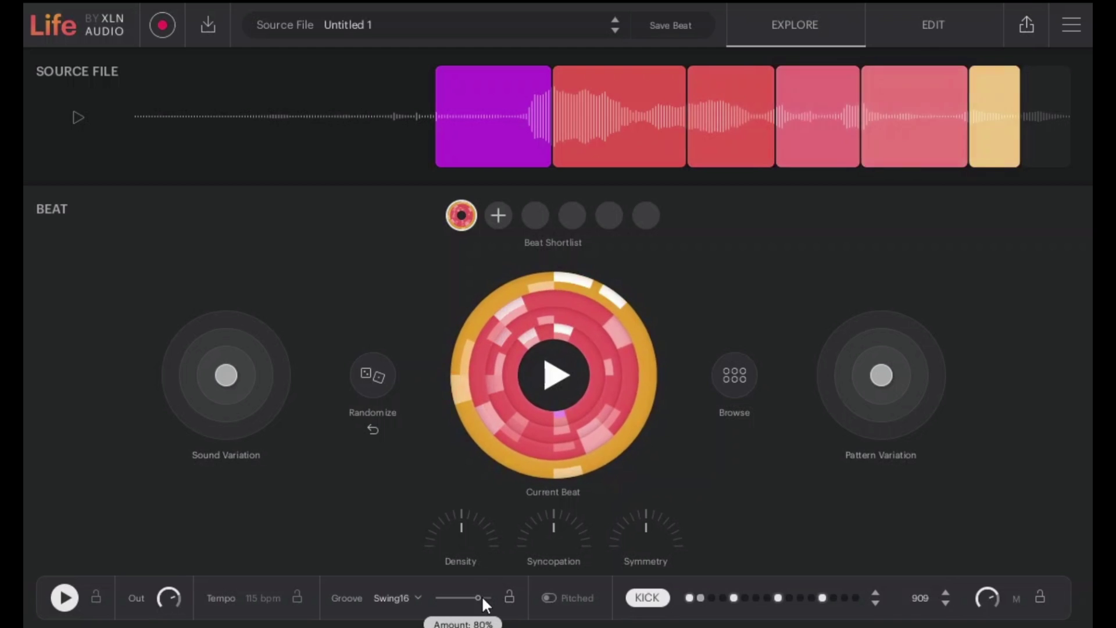
left_click(406, 599)
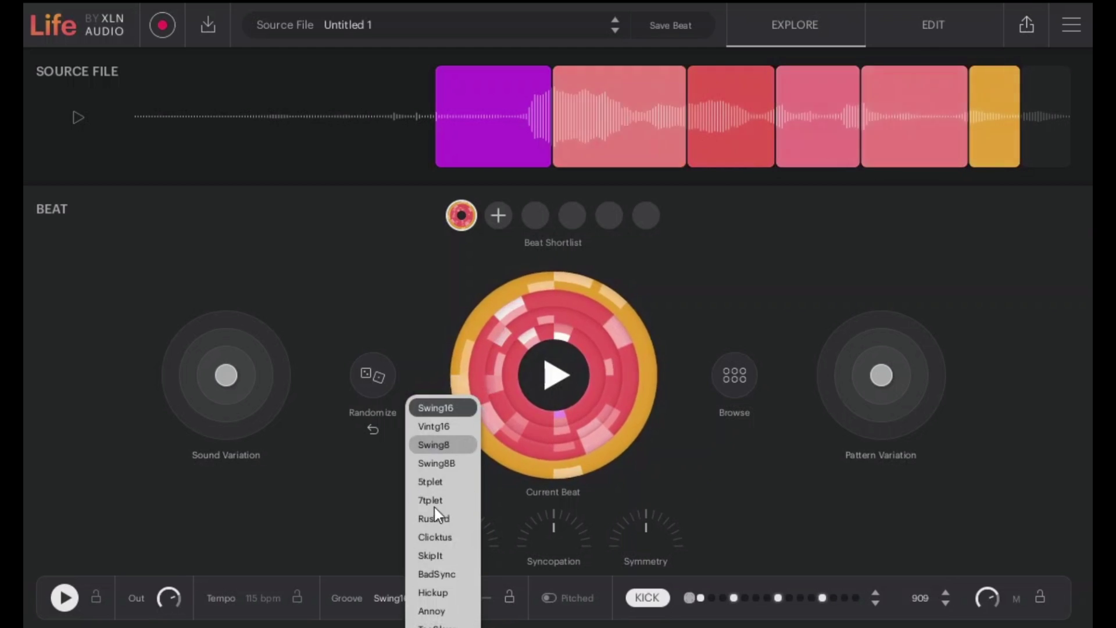
left_click(453, 571)
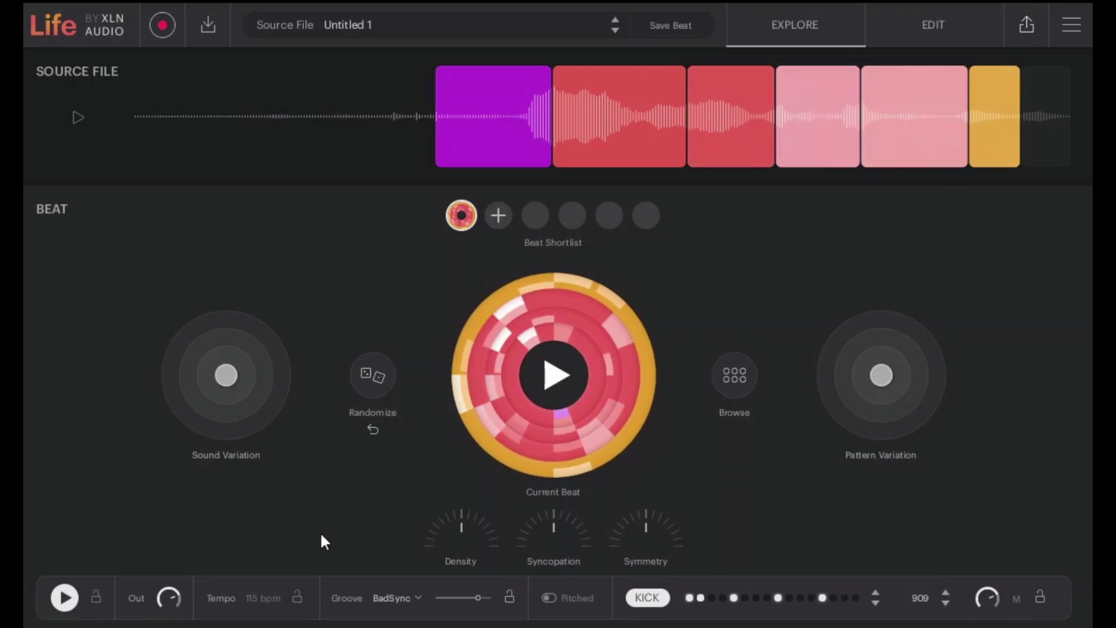
left_click(404, 597)
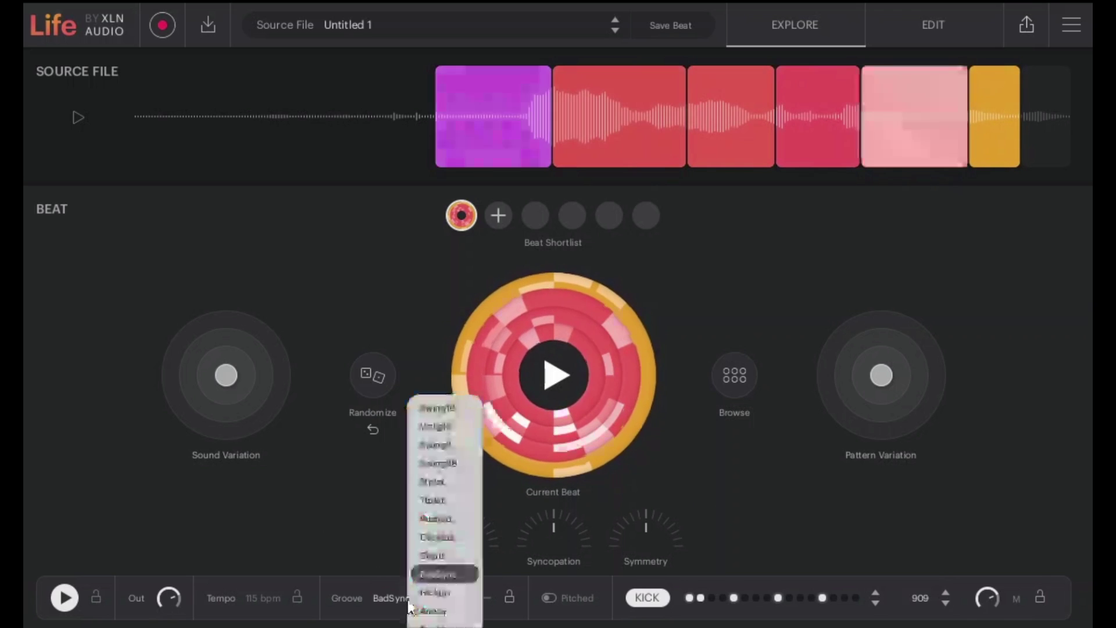
left_click(425, 408)
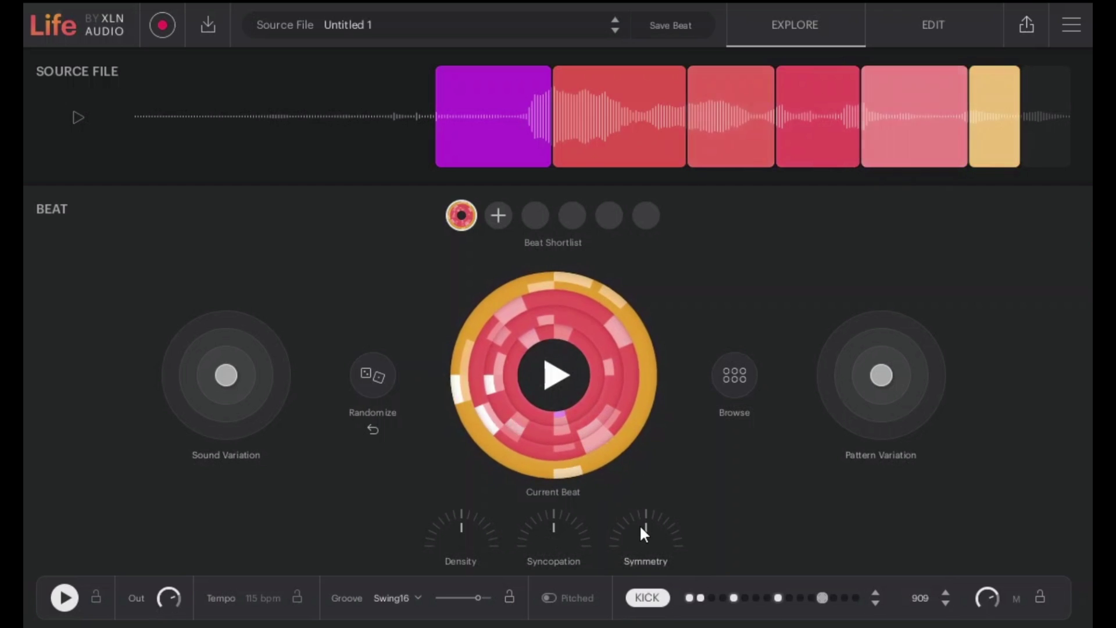
mouse_move(647, 598)
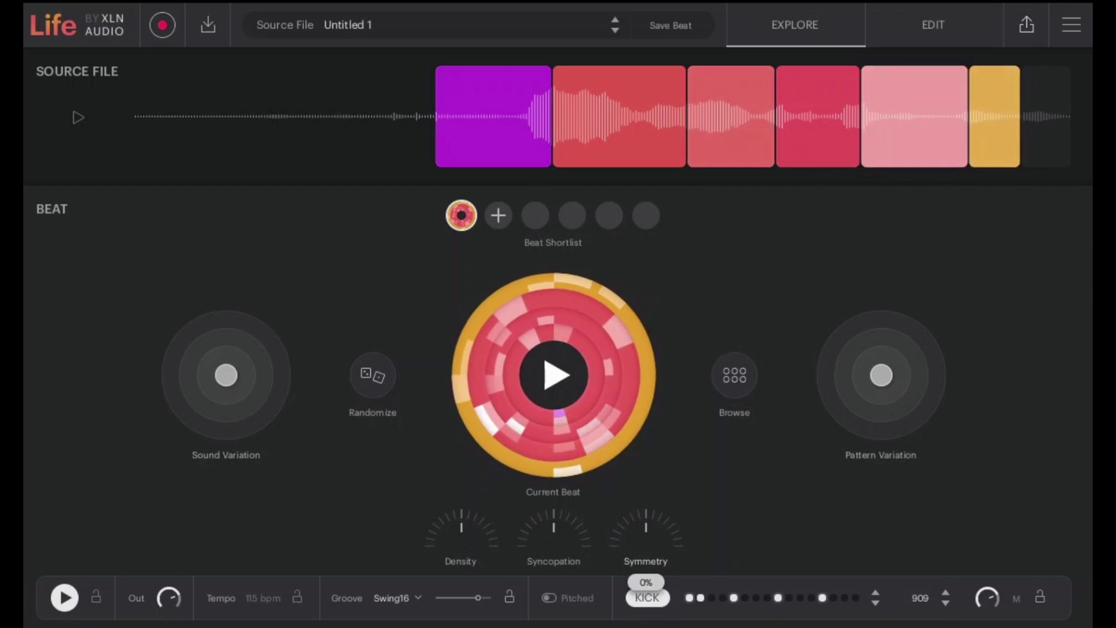
Step: Turn Symmetry and Syncopation slightly negative, then bring Density to about 31%
left_click_drag(646, 529, 646, 515)
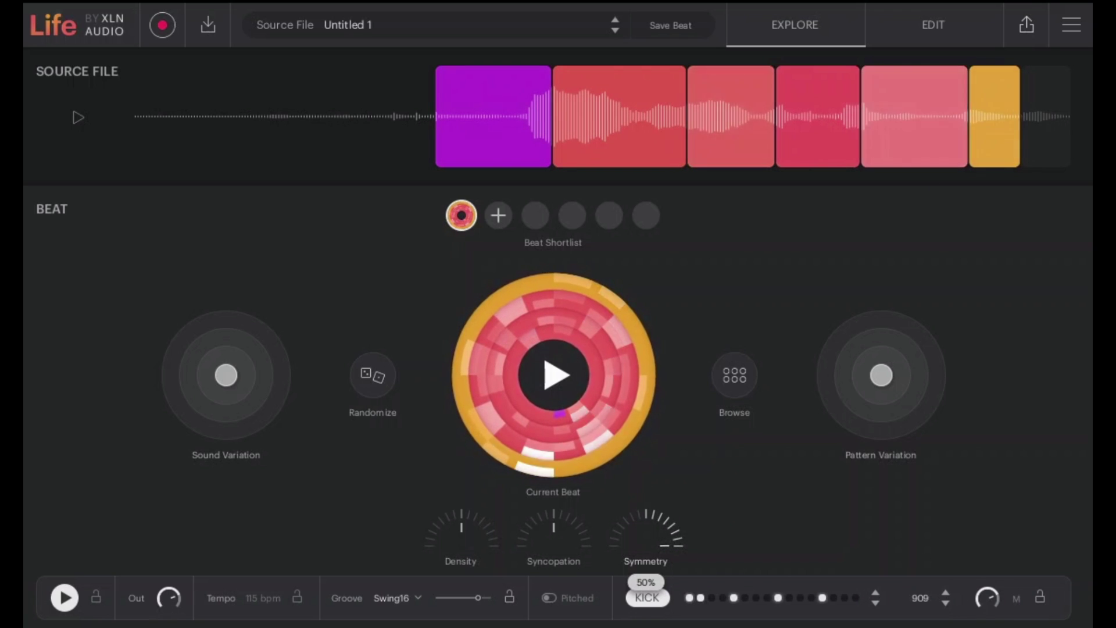
left_click_drag(646, 532, 646, 523)
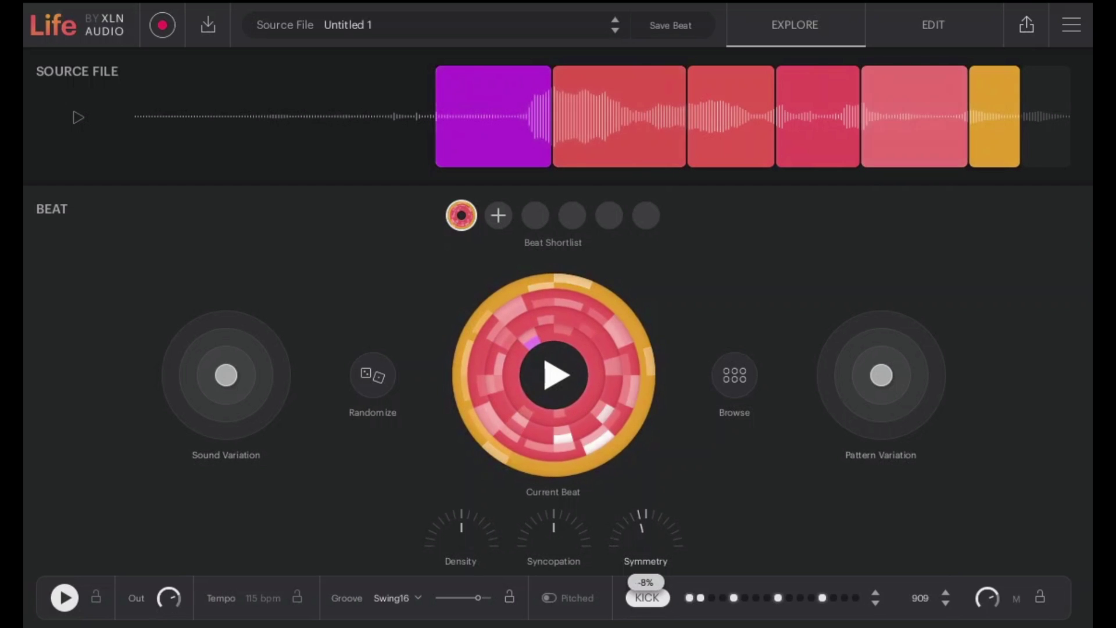
left_click_drag(552, 530, 554, 558)
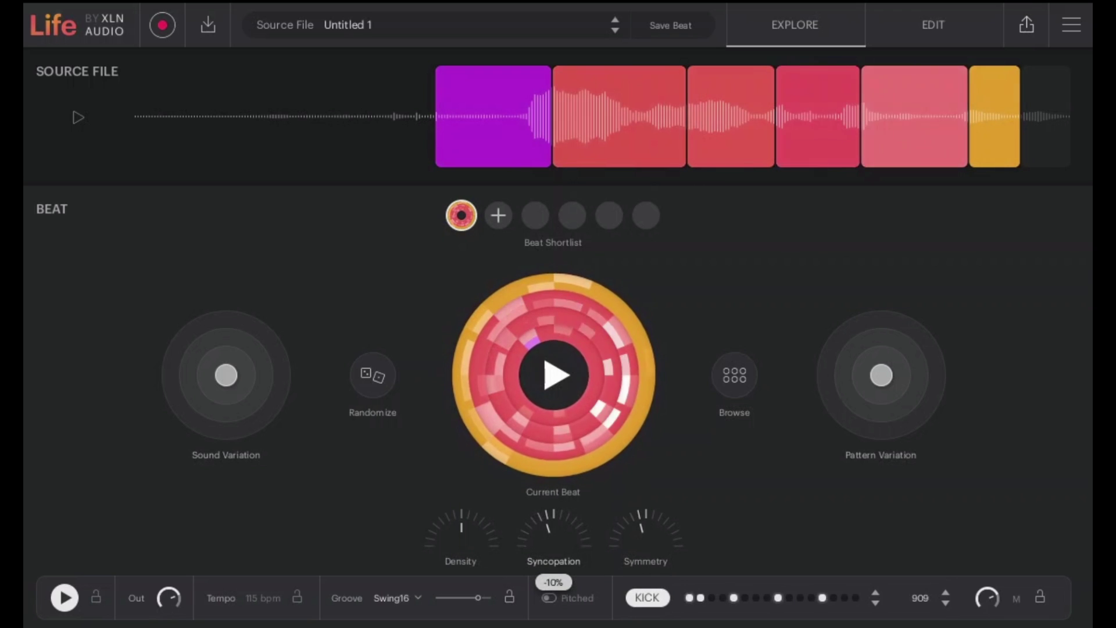
left_click(466, 537)
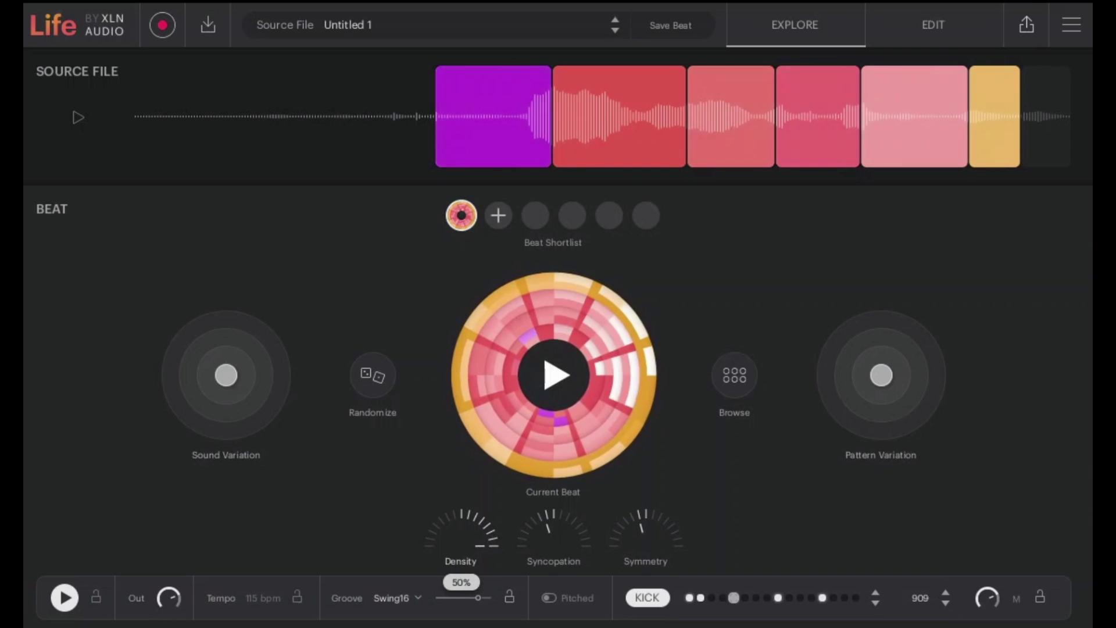
left_click_drag(462, 526, 462, 557)
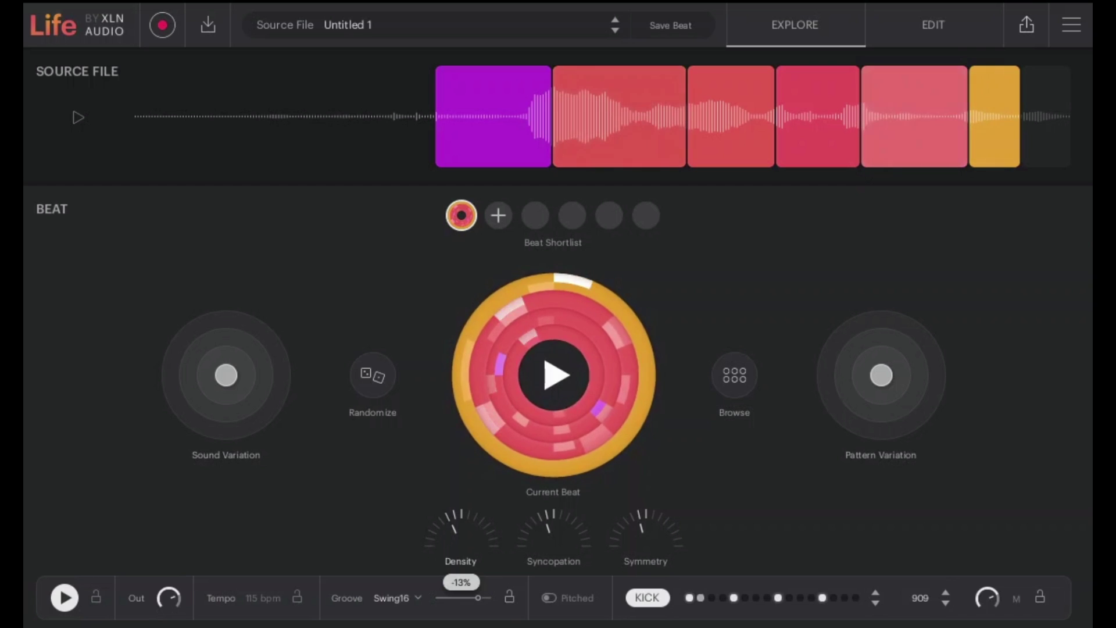
left_click_drag(461, 557, 461, 540)
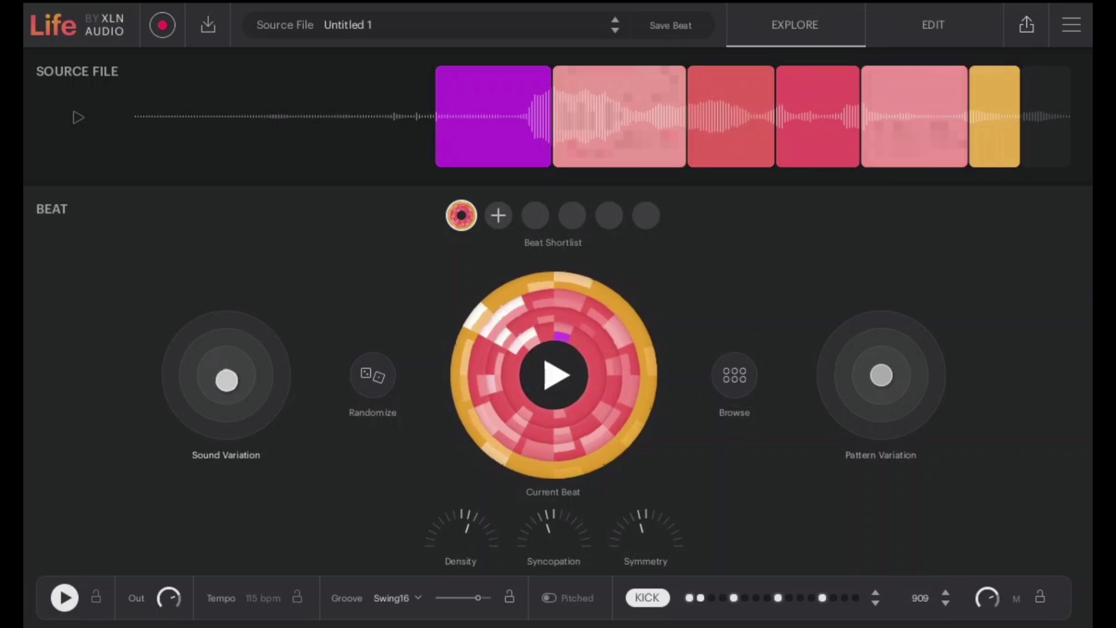
Step: Move Sound Variation down-left of centre and Pattern Variation up-right to rework the beat
left_click_drag(226, 375, 174, 384)
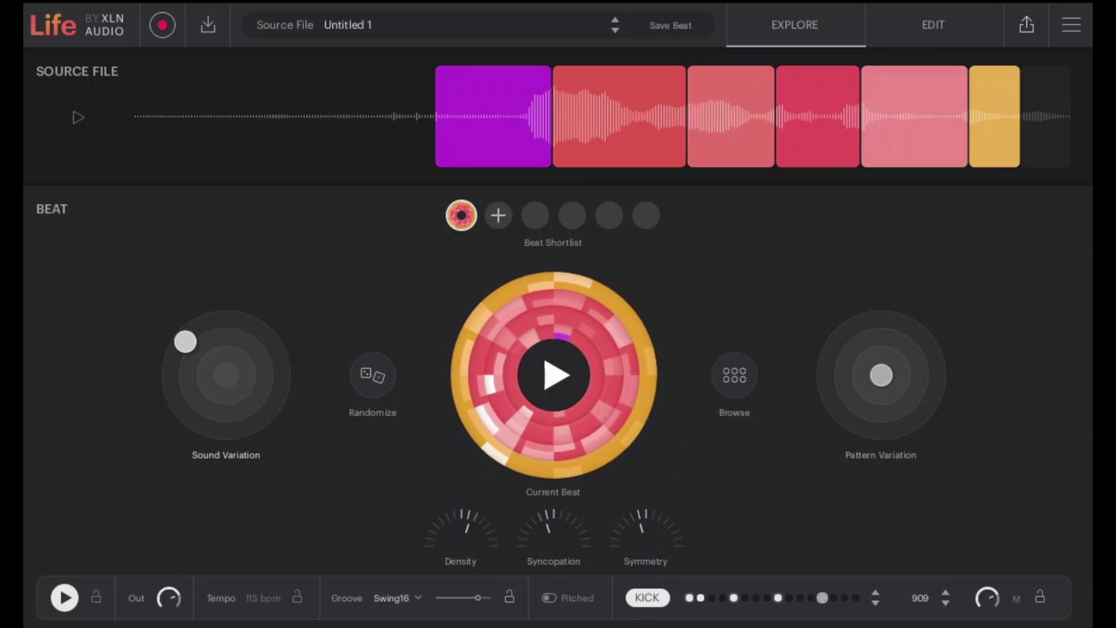
left_click_drag(186, 344, 217, 386)
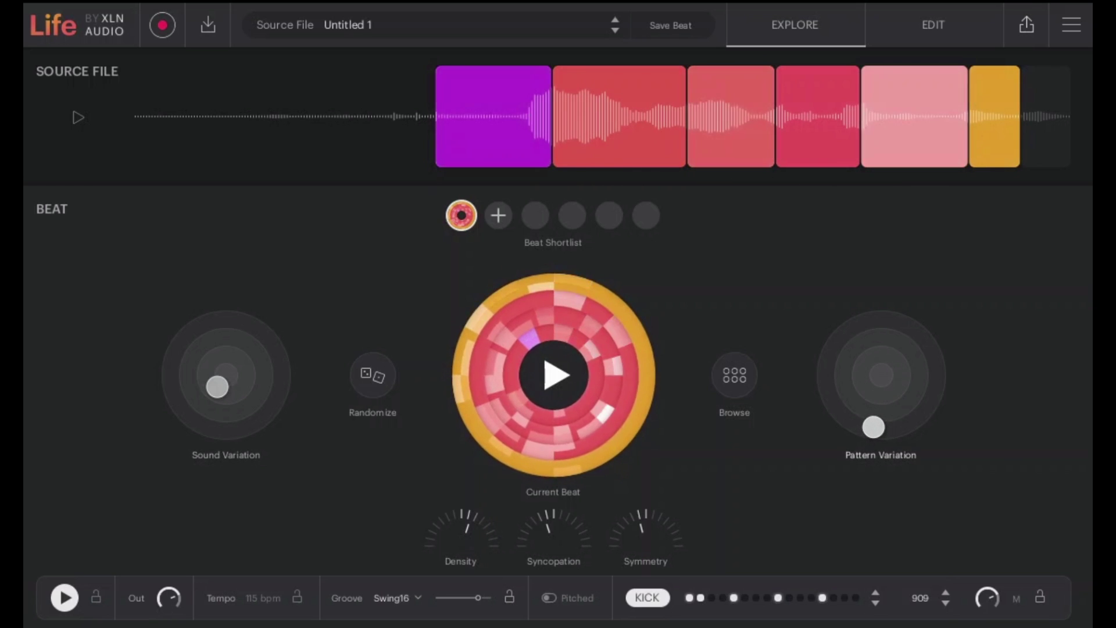
left_click_drag(874, 414, 919, 341)
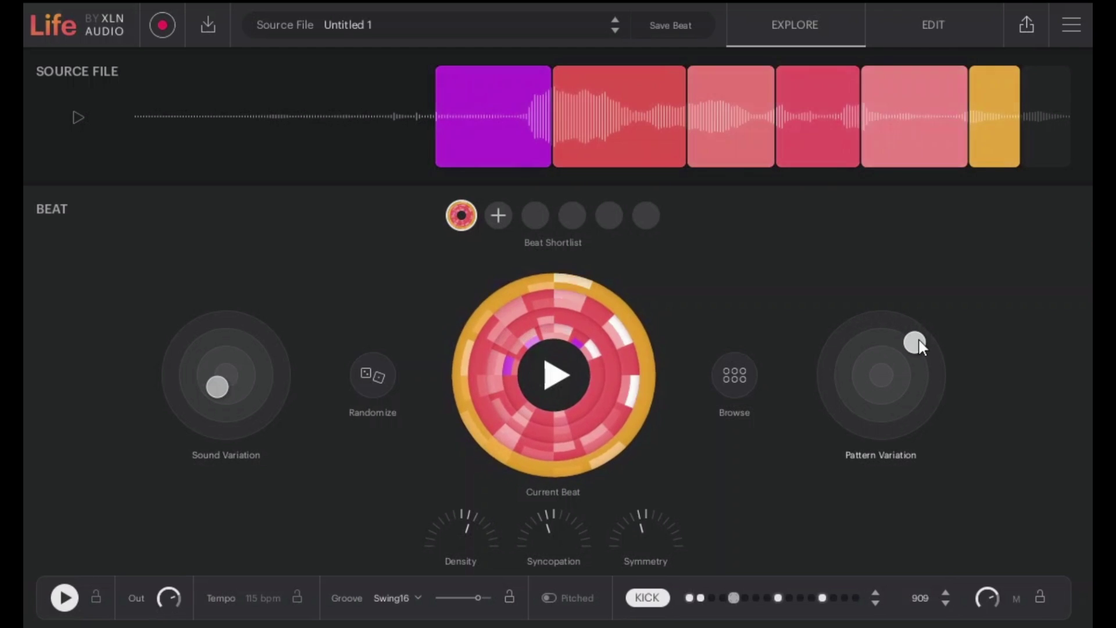
mouse_move(472, 215)
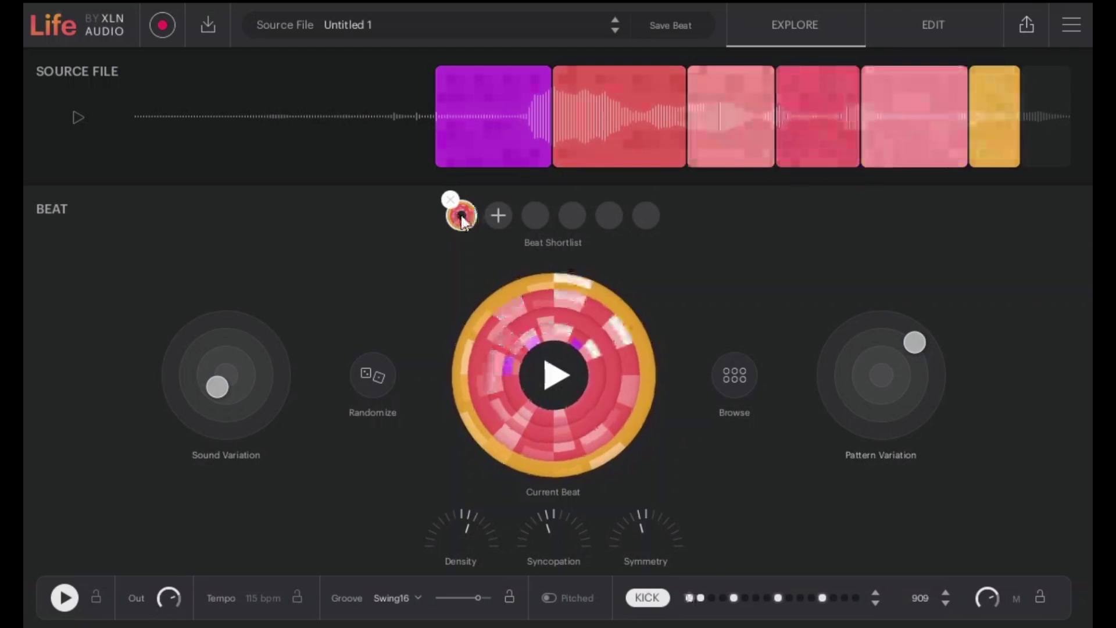
Step: Shortlist the current beat, randomize a new one and adjust its pattern and sound variations
left_click(495, 214)
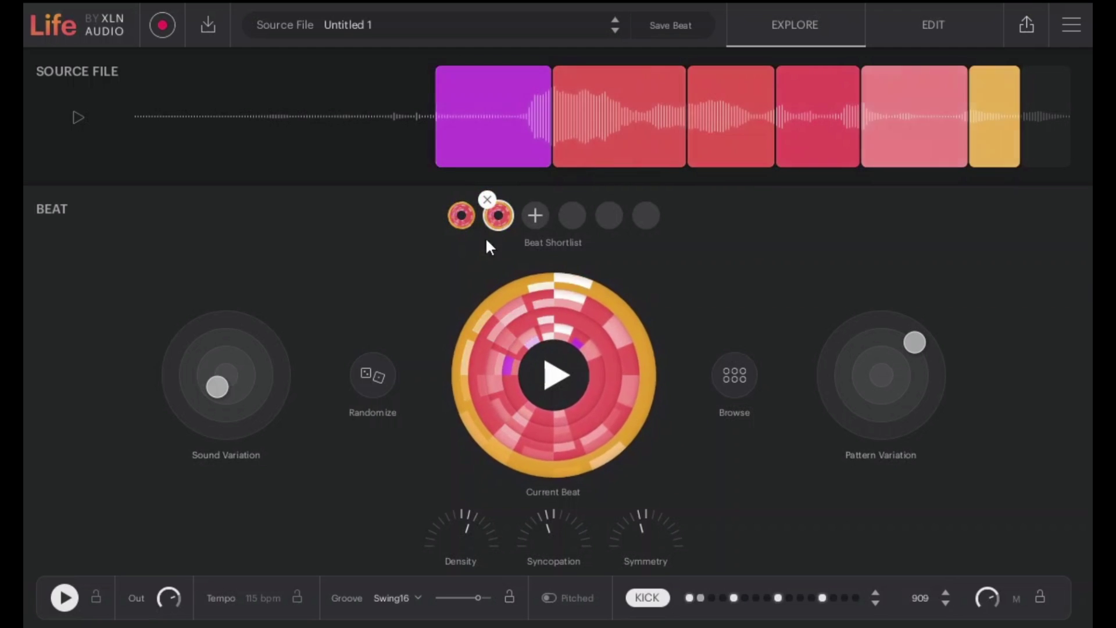
left_click(376, 376)
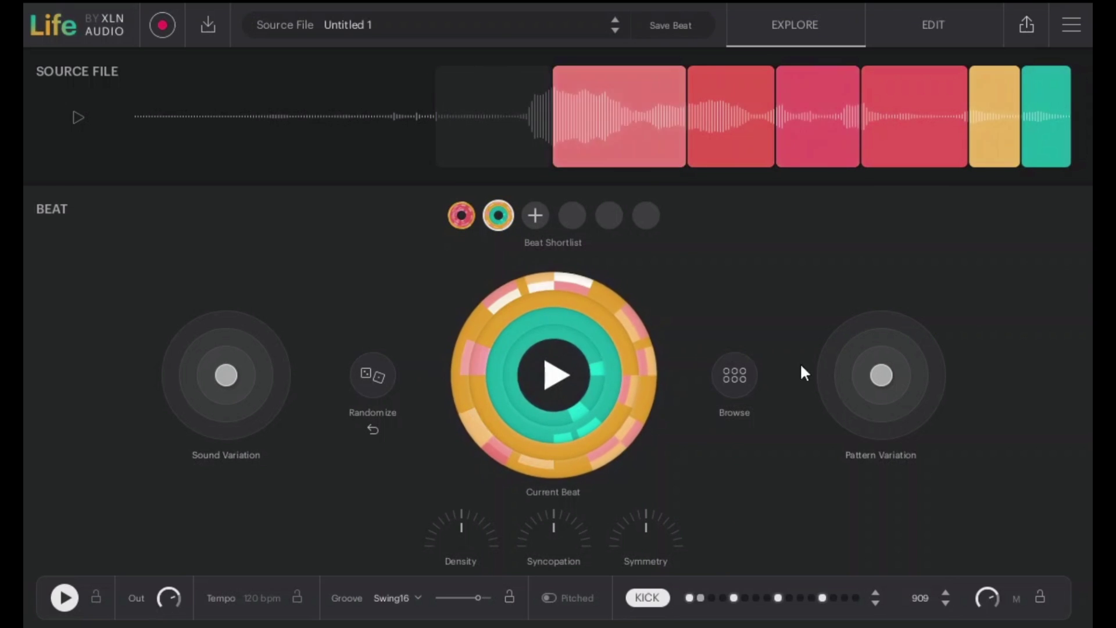
left_click(859, 373)
left_click_drag(858, 373, 907, 346)
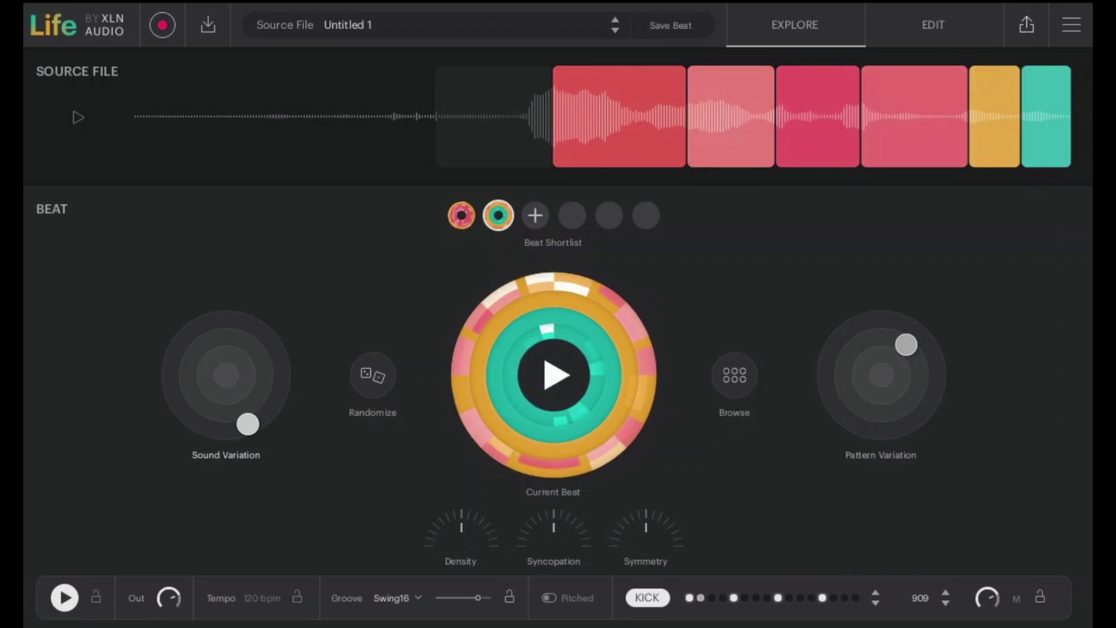
left_click_drag(247, 424, 247, 424)
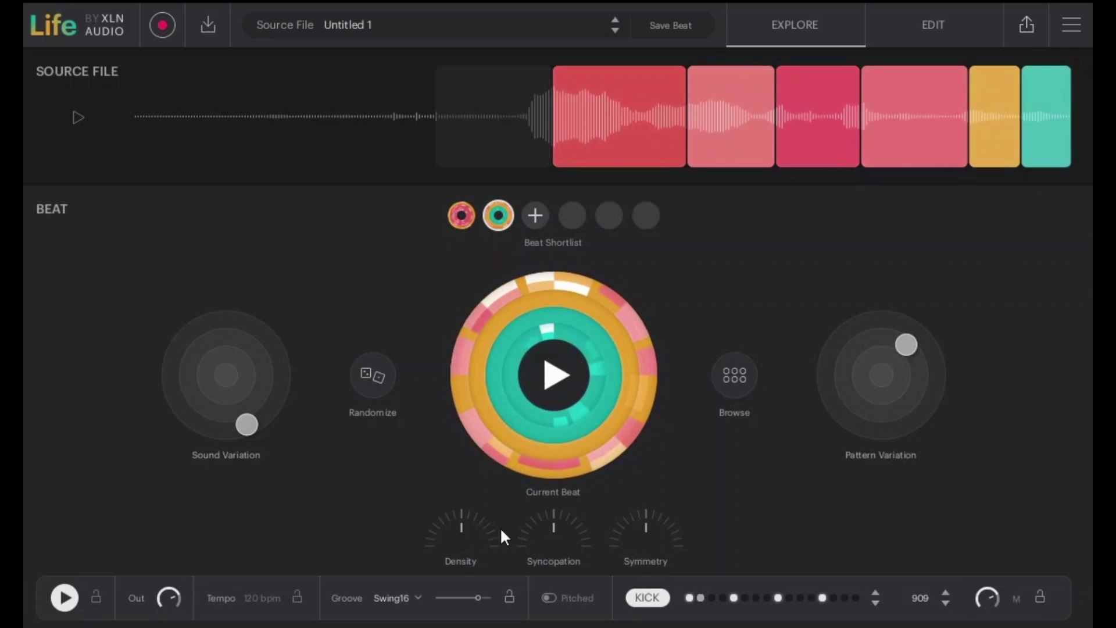
Step: Enable Pitched, raise Syncopation, lower Density, shortlist the teal beat and randomize again
left_click(547, 597)
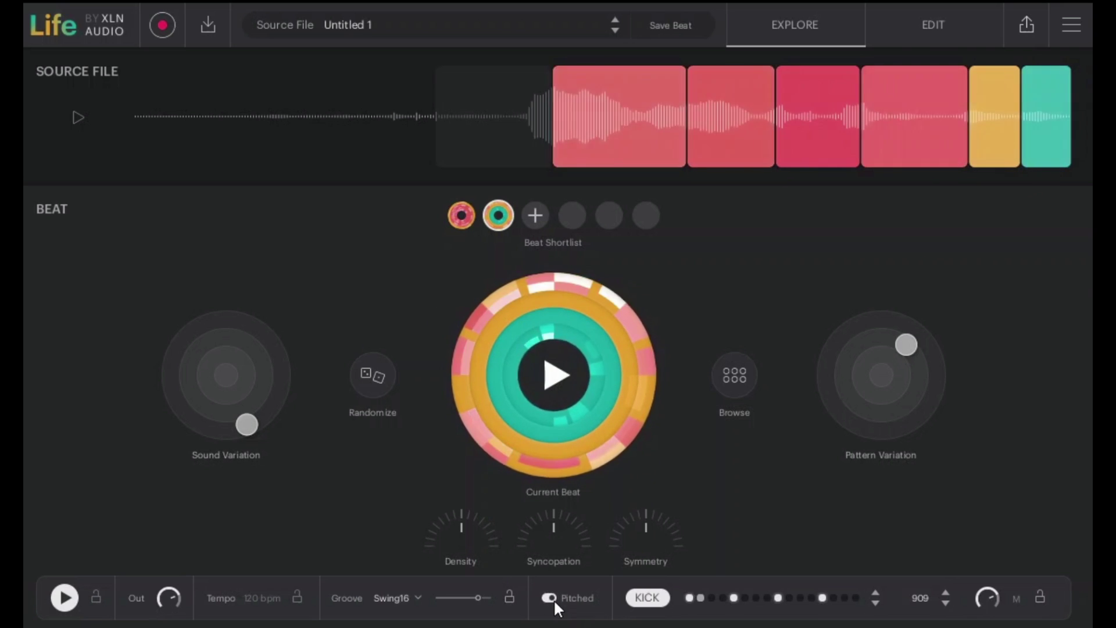
left_click_drag(547, 544, 546, 530)
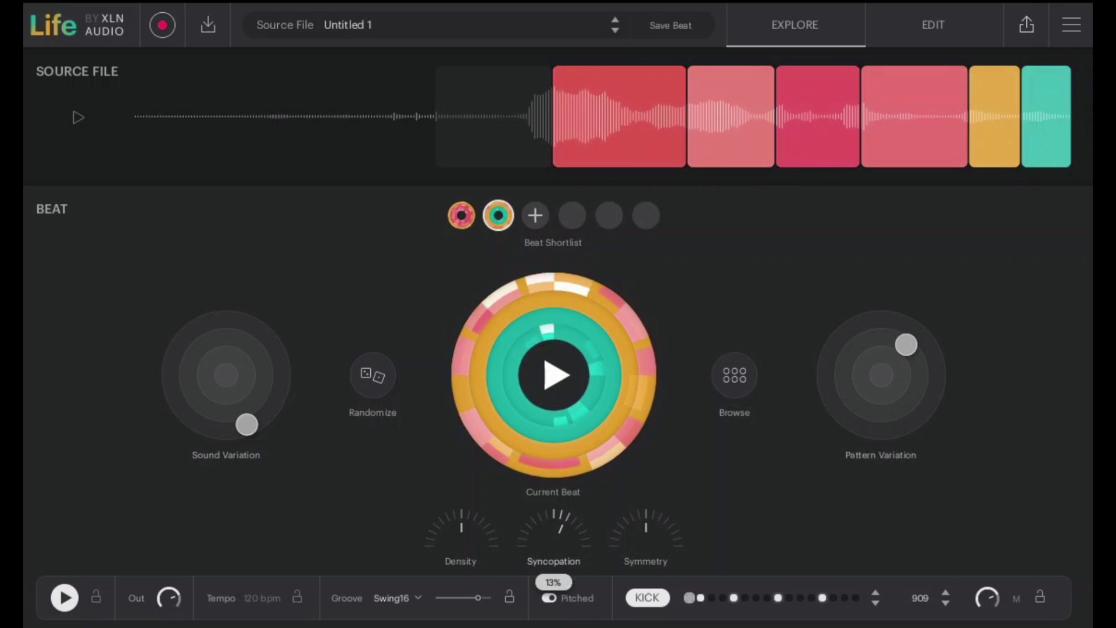
left_click_drag(467, 542, 467, 561)
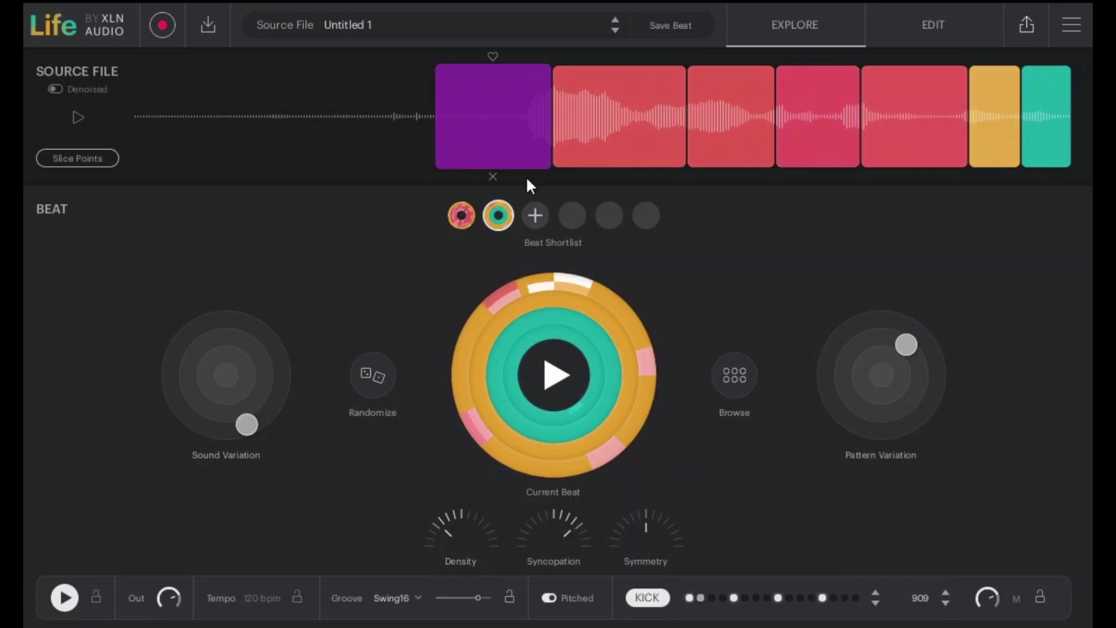
left_click(535, 215)
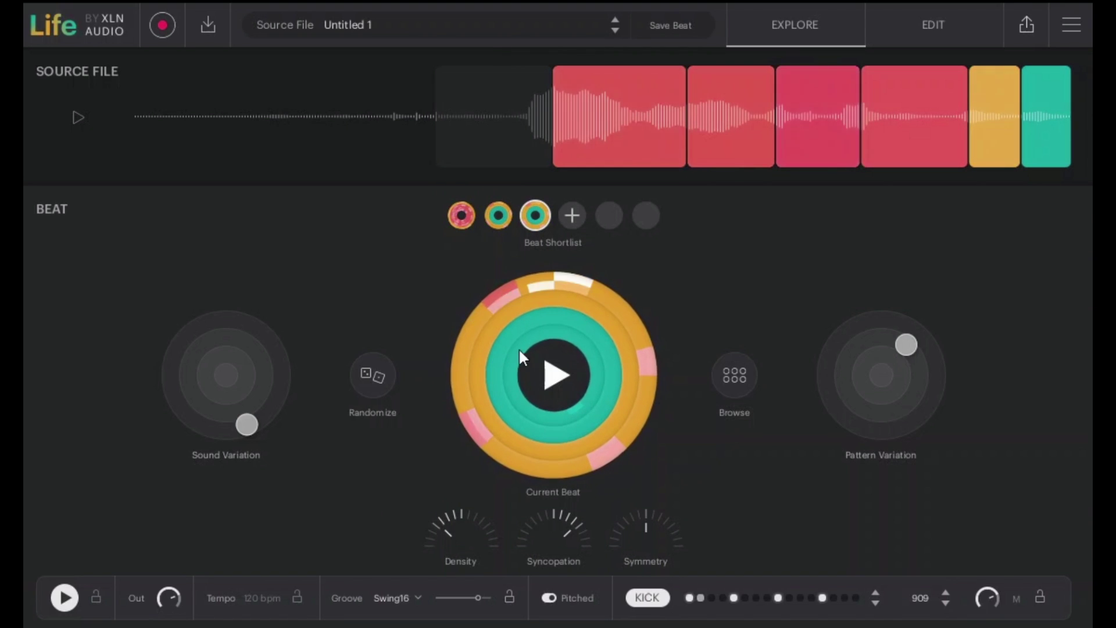
left_click(373, 387)
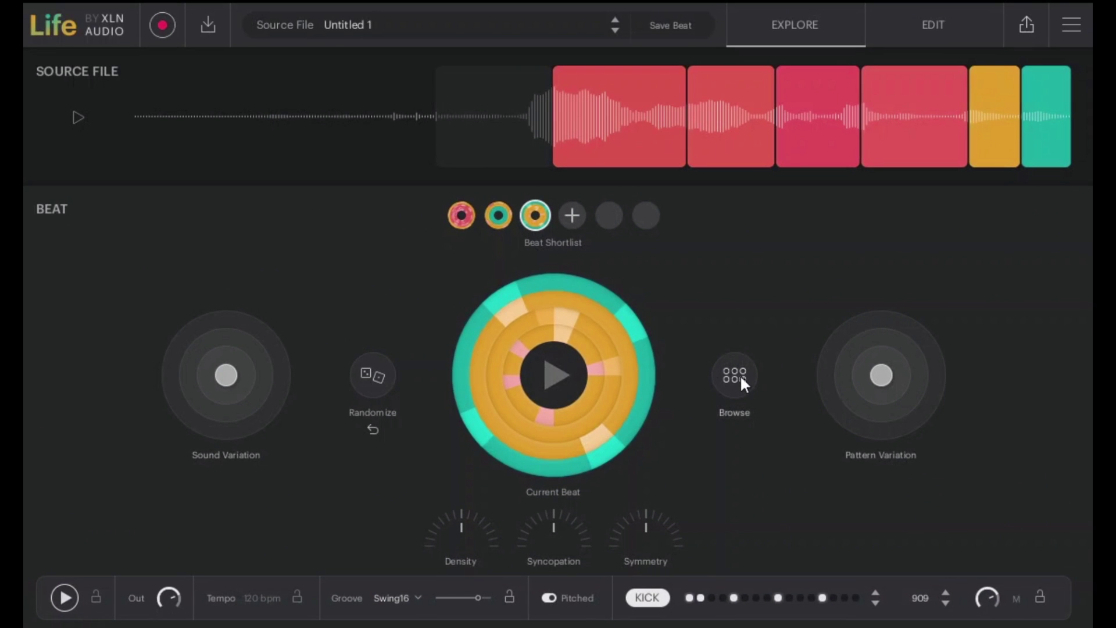
Step: Load a preset beat from the Beat Browser, shortlist it, then make an orange preset beat current
left_click(734, 375)
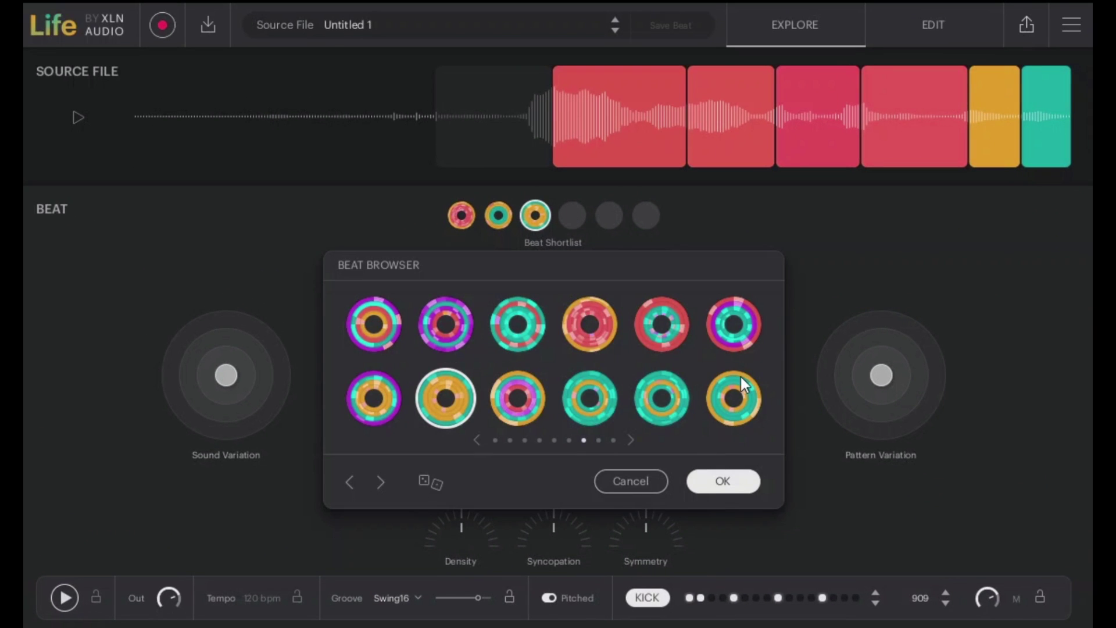
left_click(638, 481)
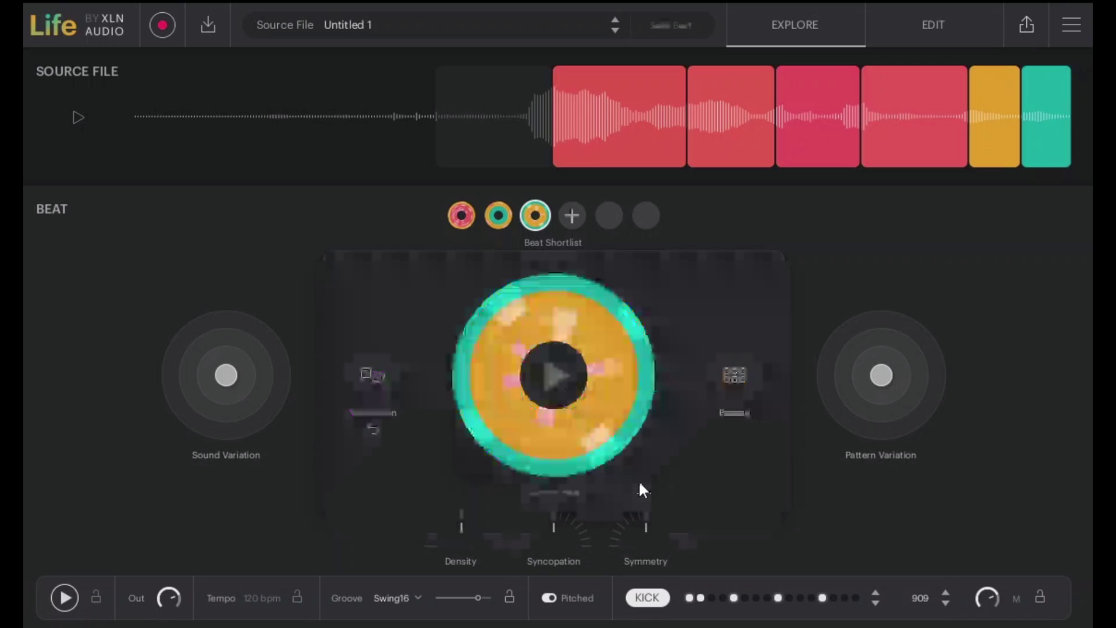
left_click(572, 216)
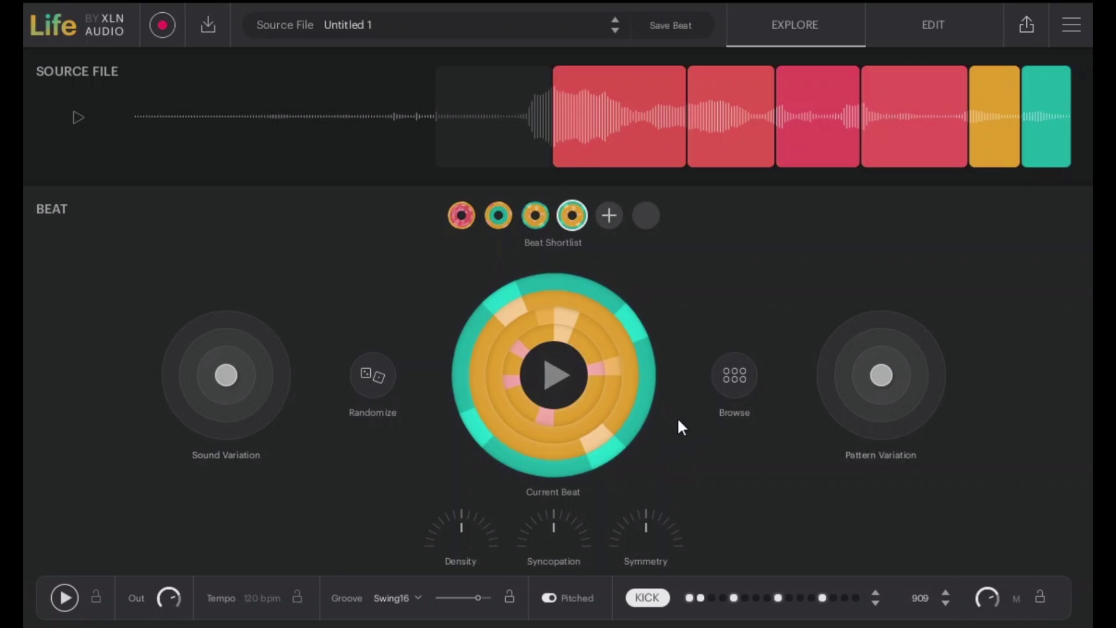
left_click(735, 377)
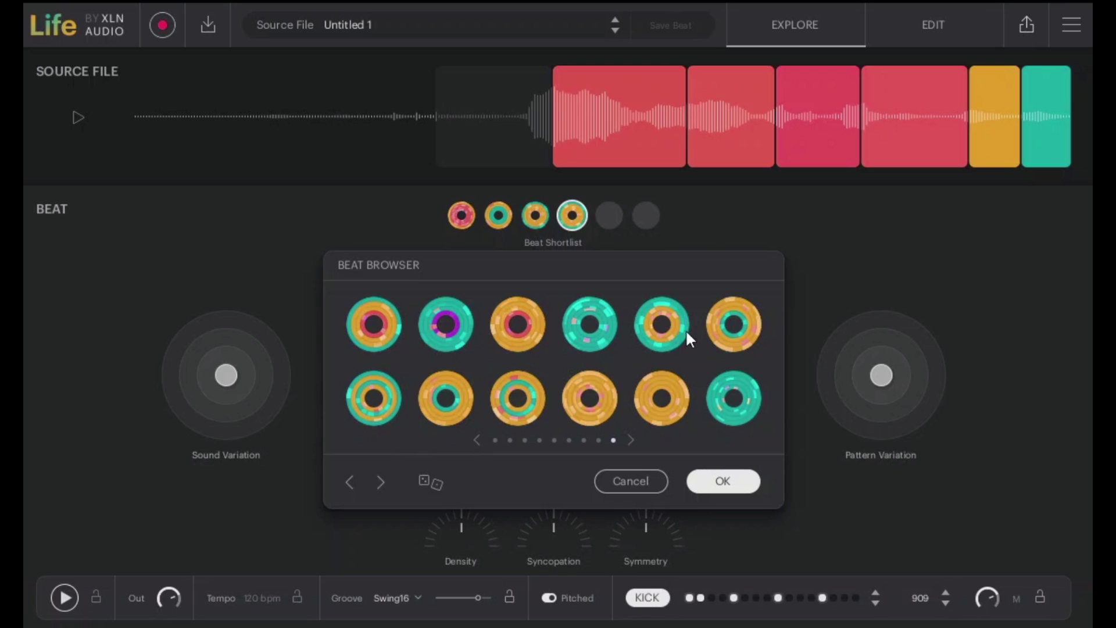
double_click(667, 392)
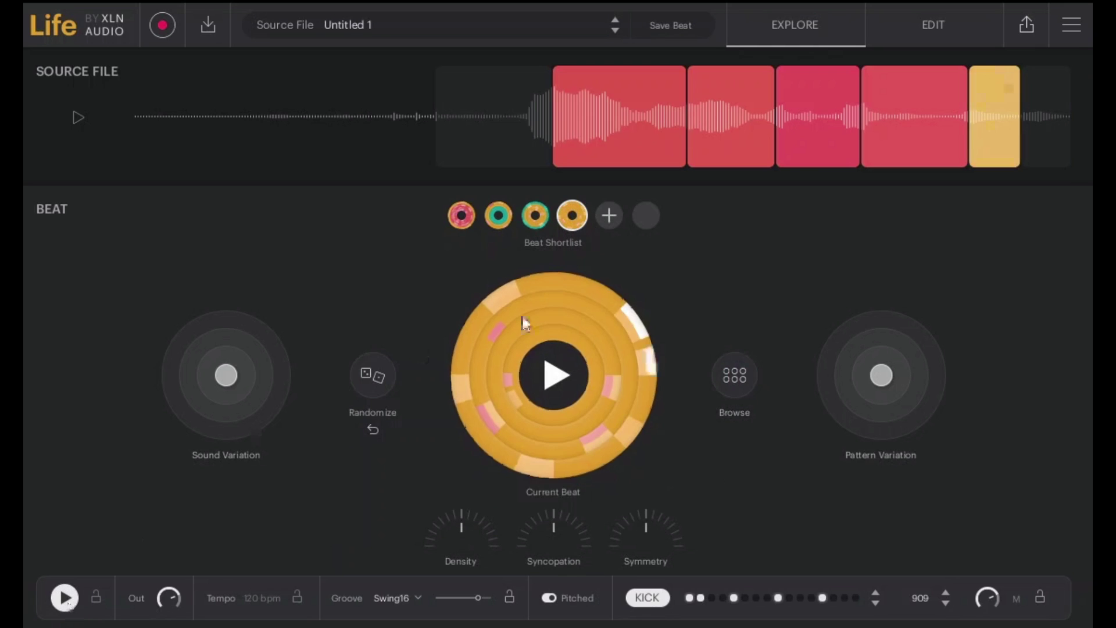
Step: Audition several preset beats across browser pages and confirm one as the current beat at 105 bpm
left_click(728, 373)
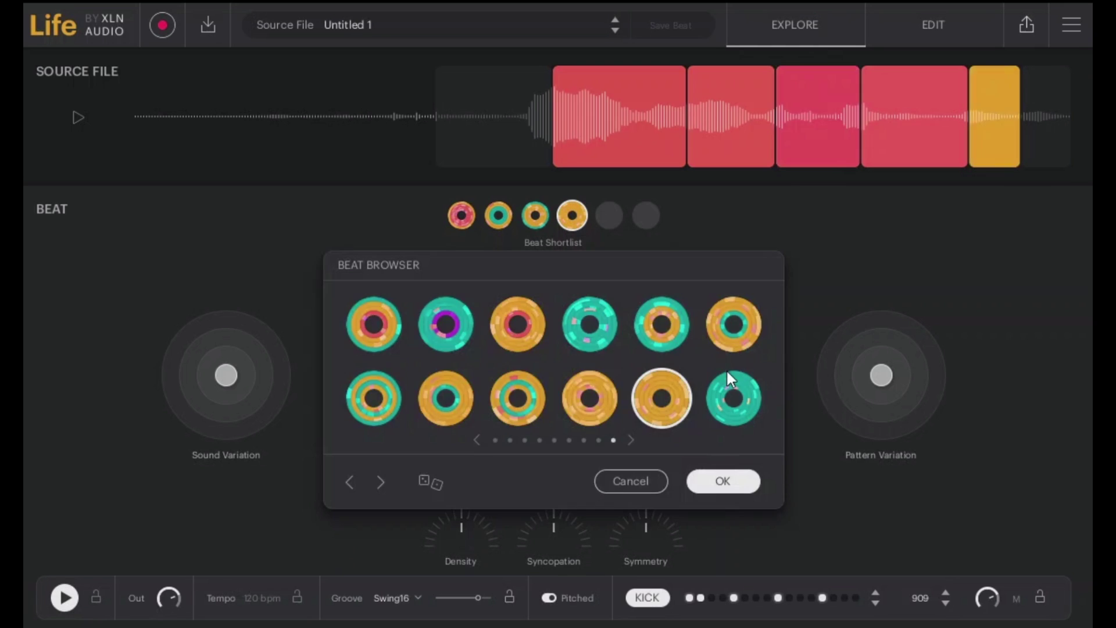
left_click(735, 397)
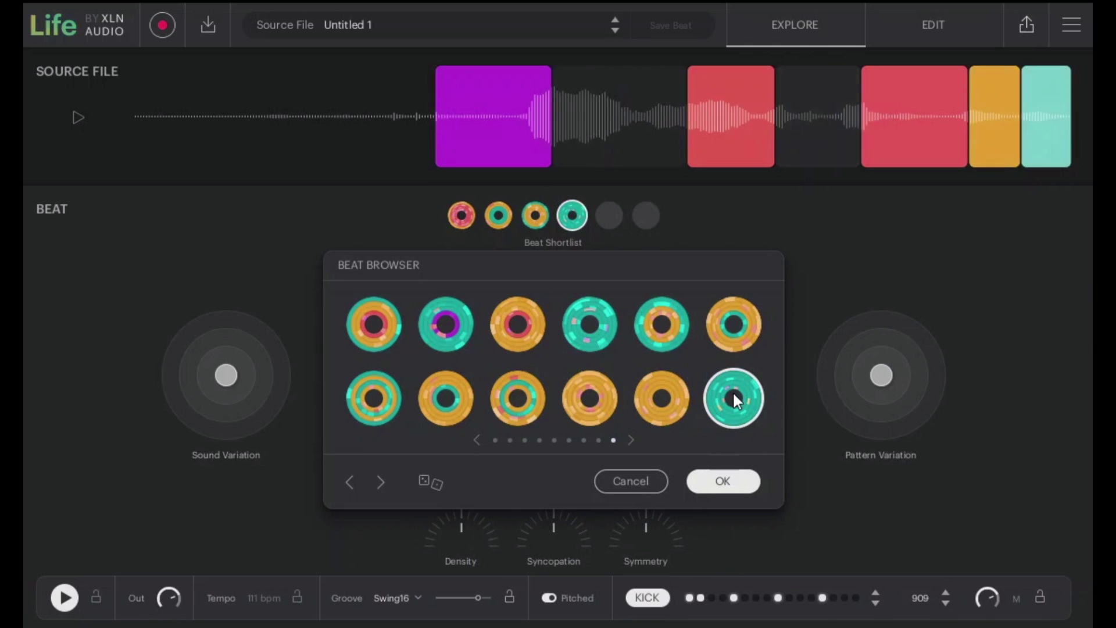
left_click(731, 318)
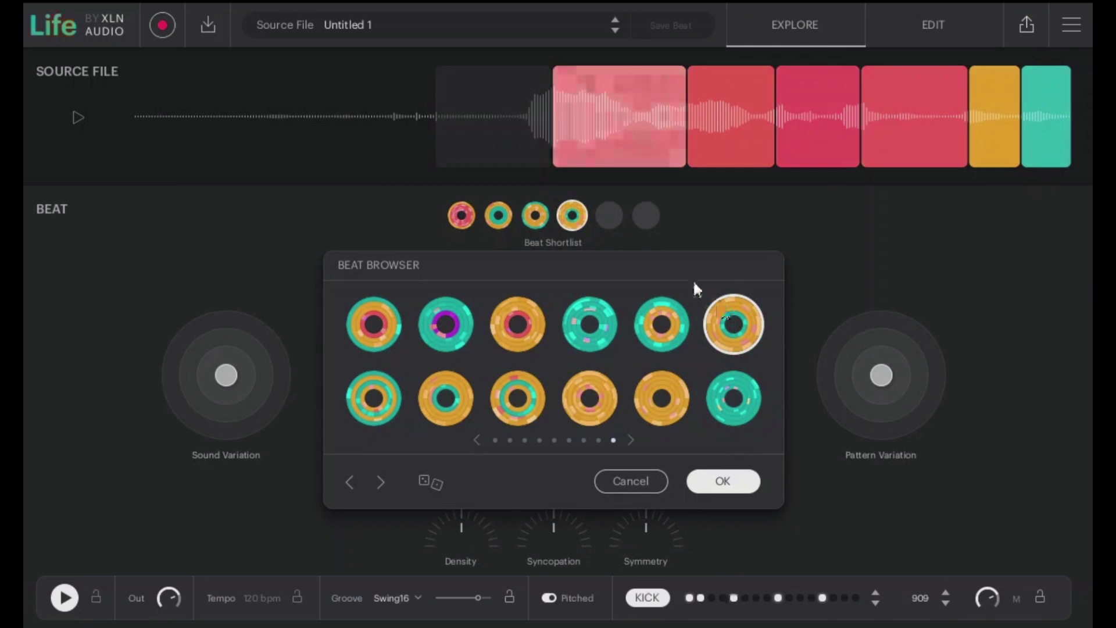
left_click(429, 331)
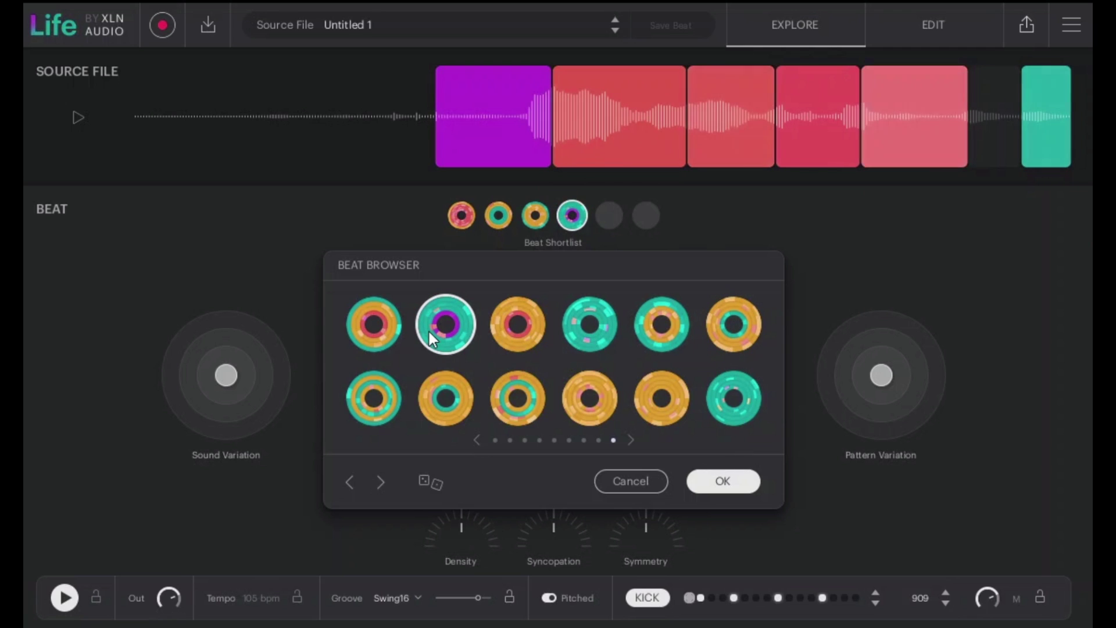
left_click(375, 326)
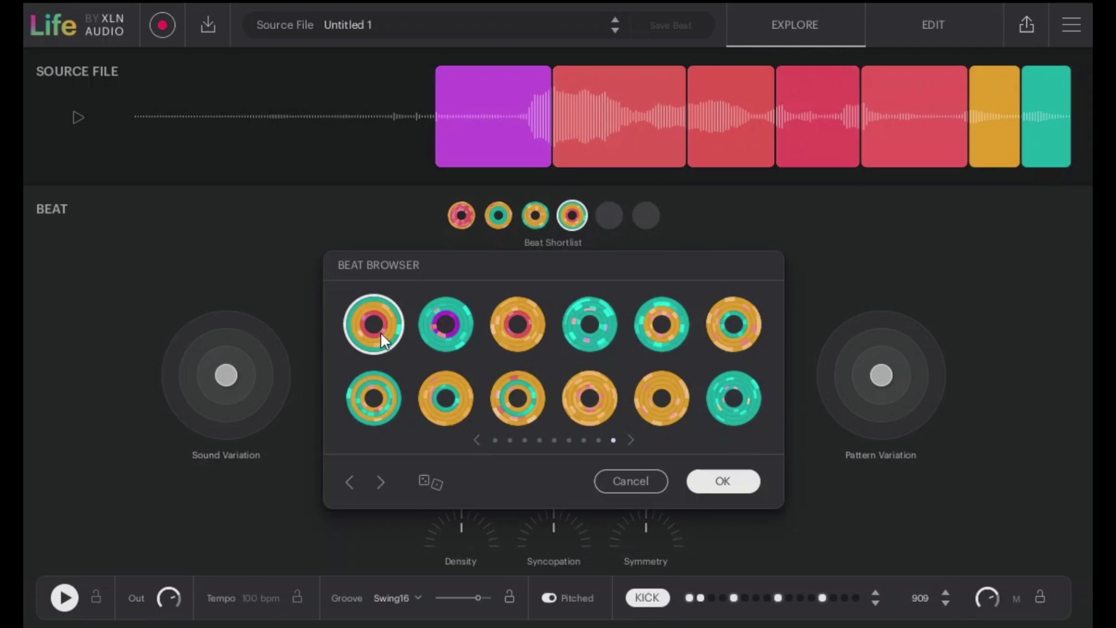
left_click(476, 441)
left_click(476, 440)
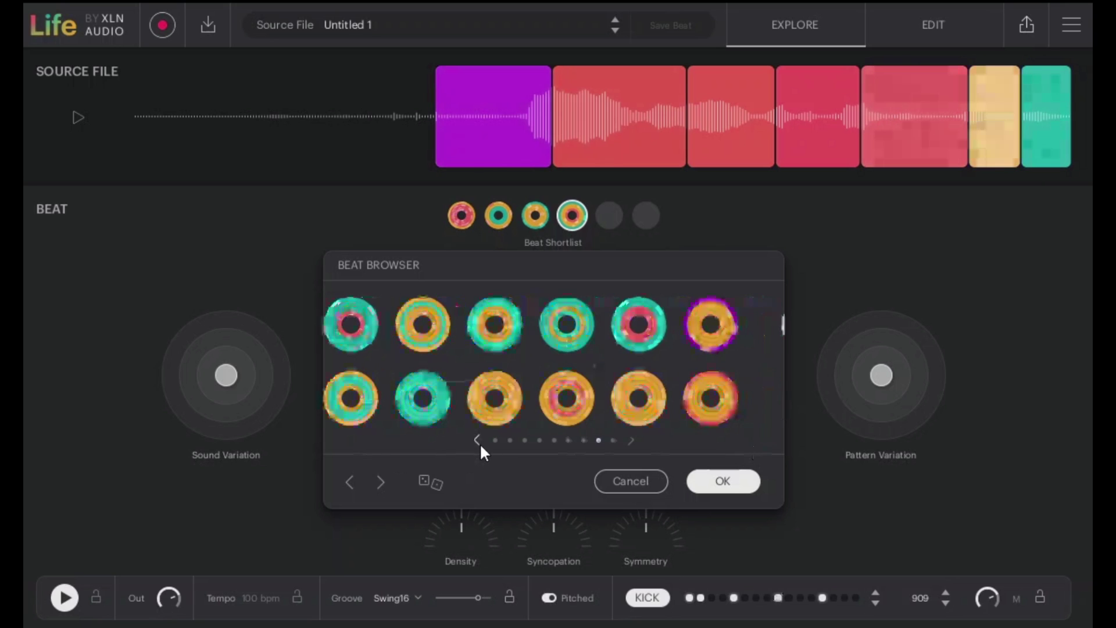
left_click(477, 440)
left_click(477, 440)
left_click(531, 407)
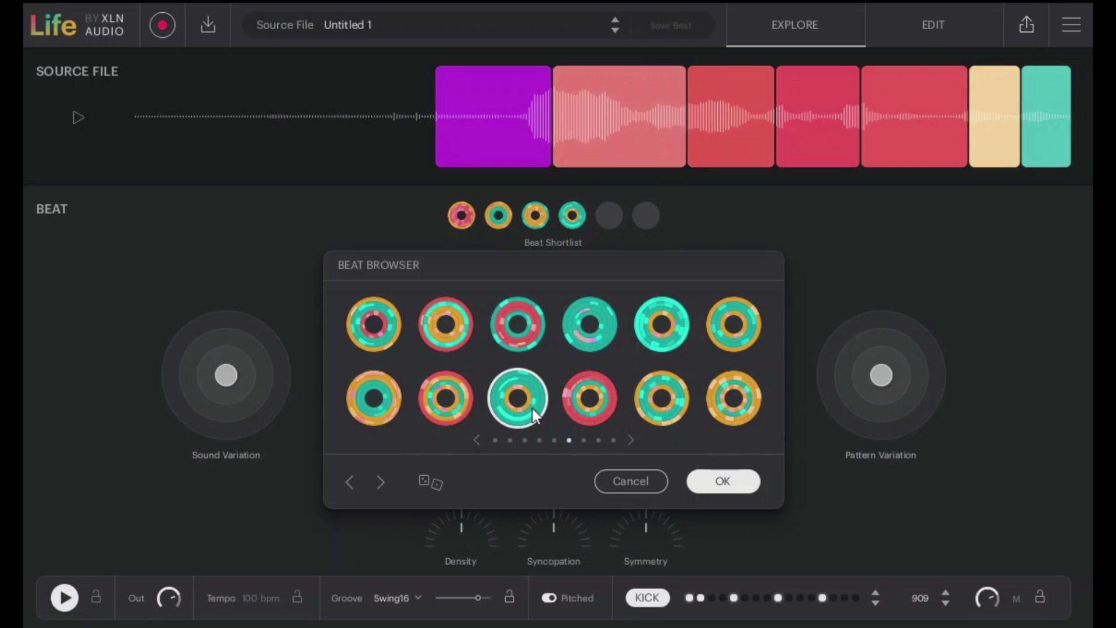
left_click(445, 396)
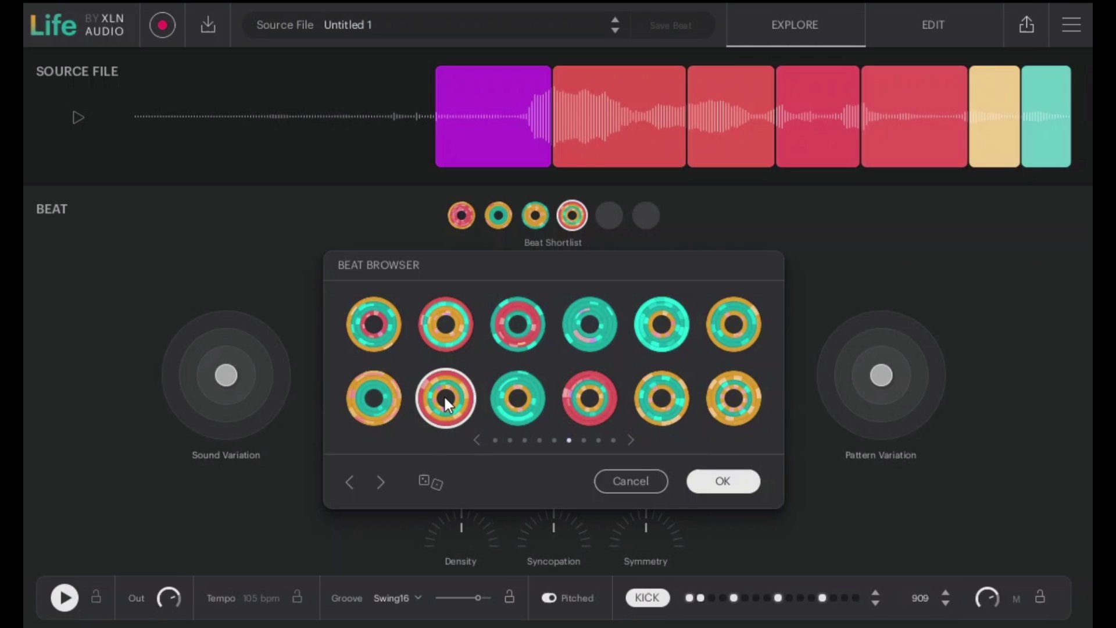
left_click(731, 482)
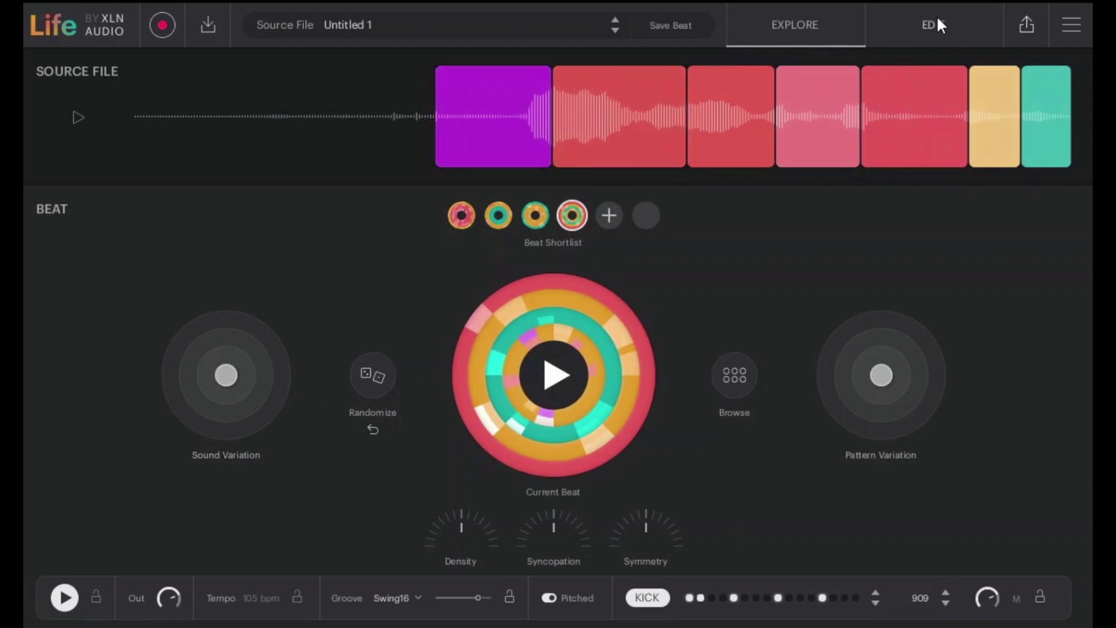
Step: On the Edit page, solo slice lane 4 and switch off the KICK layer
left_click(936, 25)
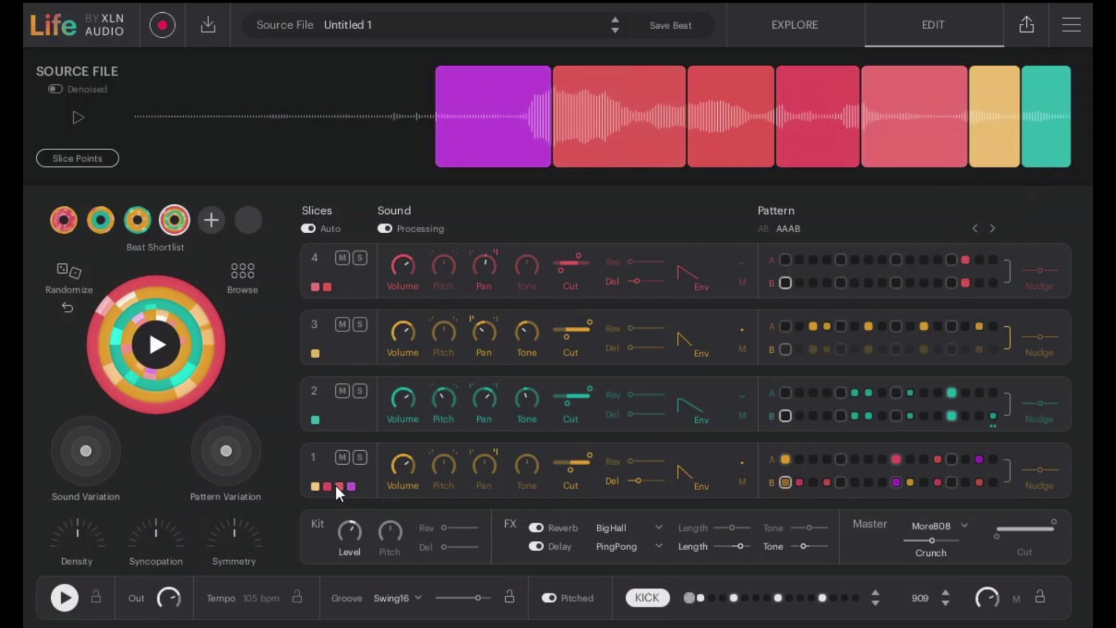
left_click(359, 258)
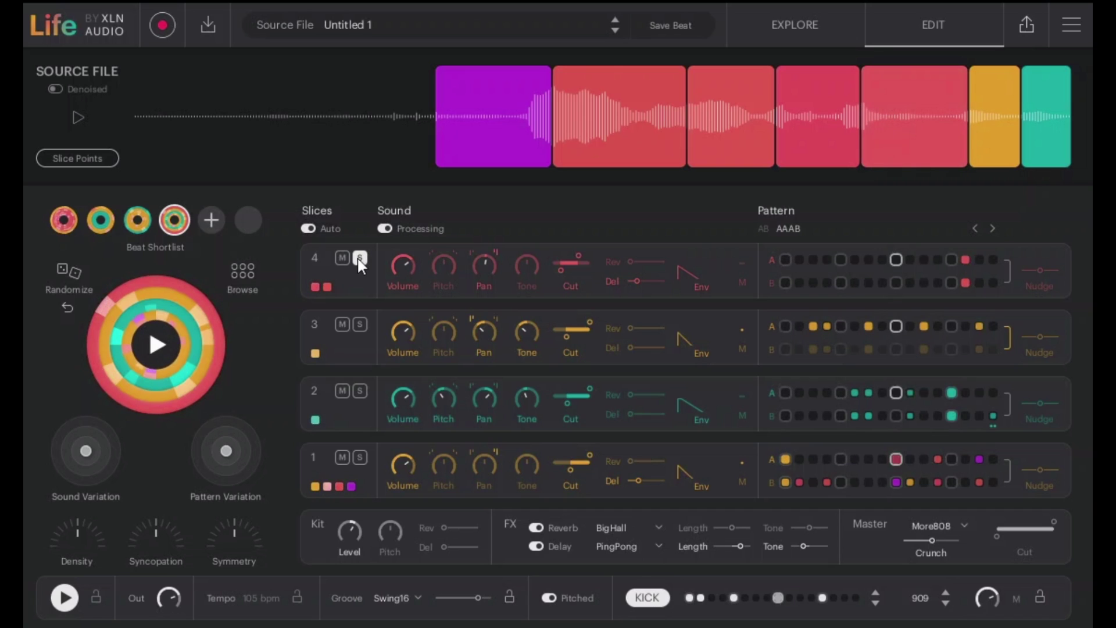
left_click(645, 596)
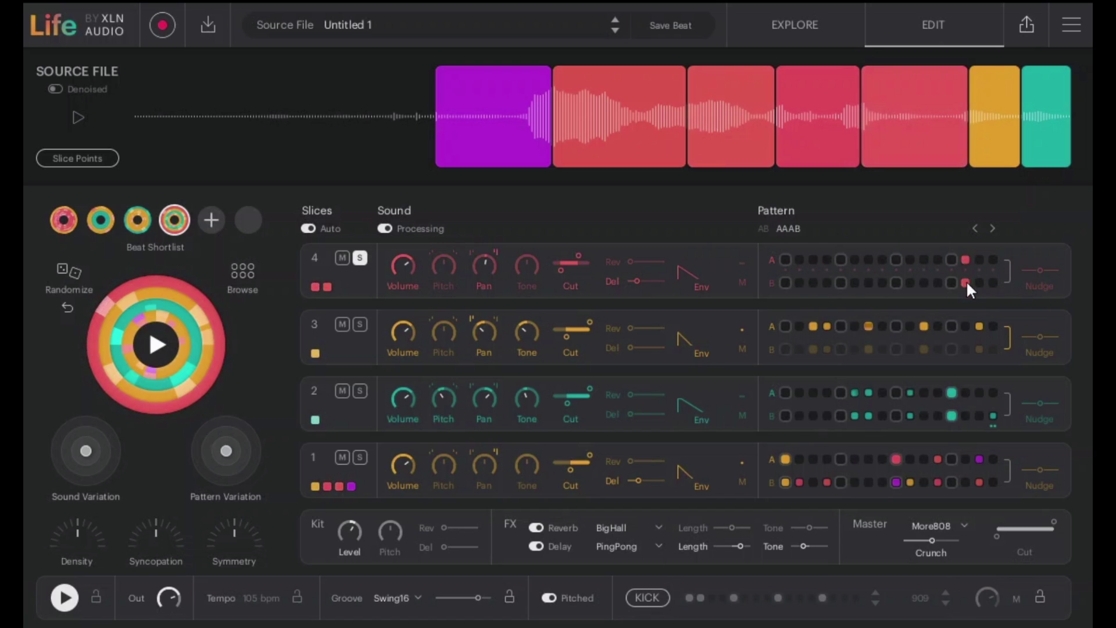
Step: Add slice 4 hits at A step 11 and B step 6, nudge it 35%, and solo slice 3 instead
left_click(924, 260)
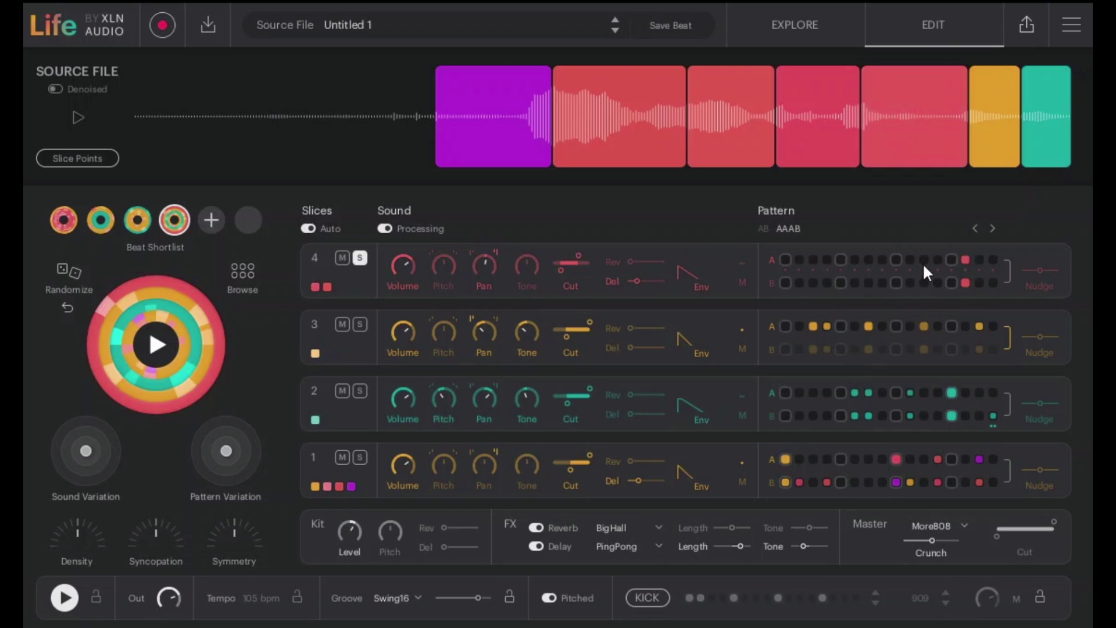
left_click(855, 283)
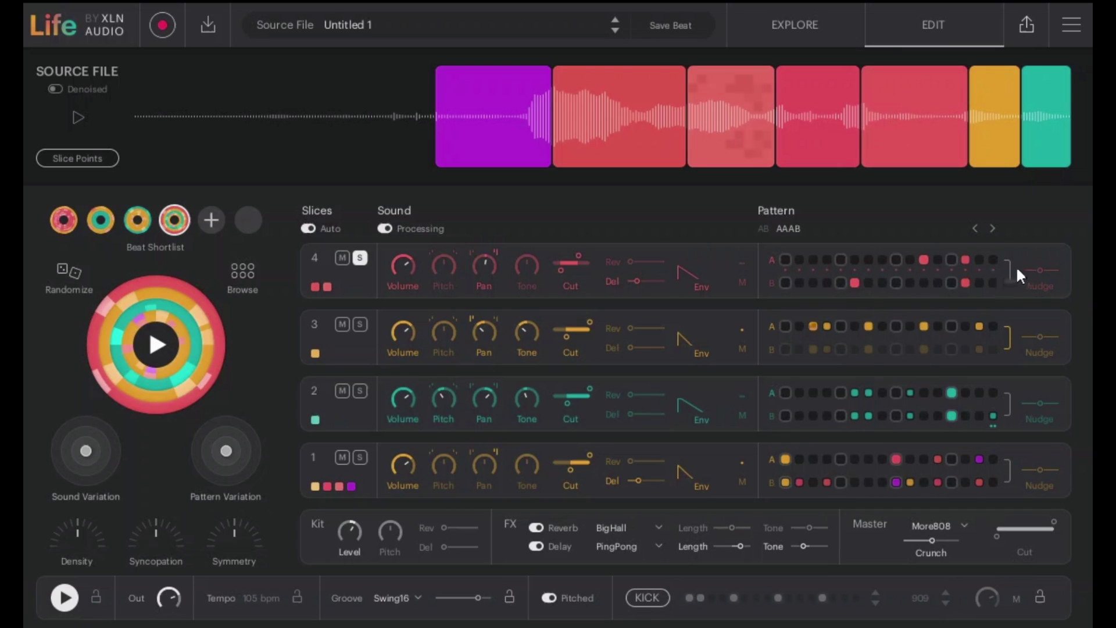
left_click_drag(1041, 270, 1045, 270)
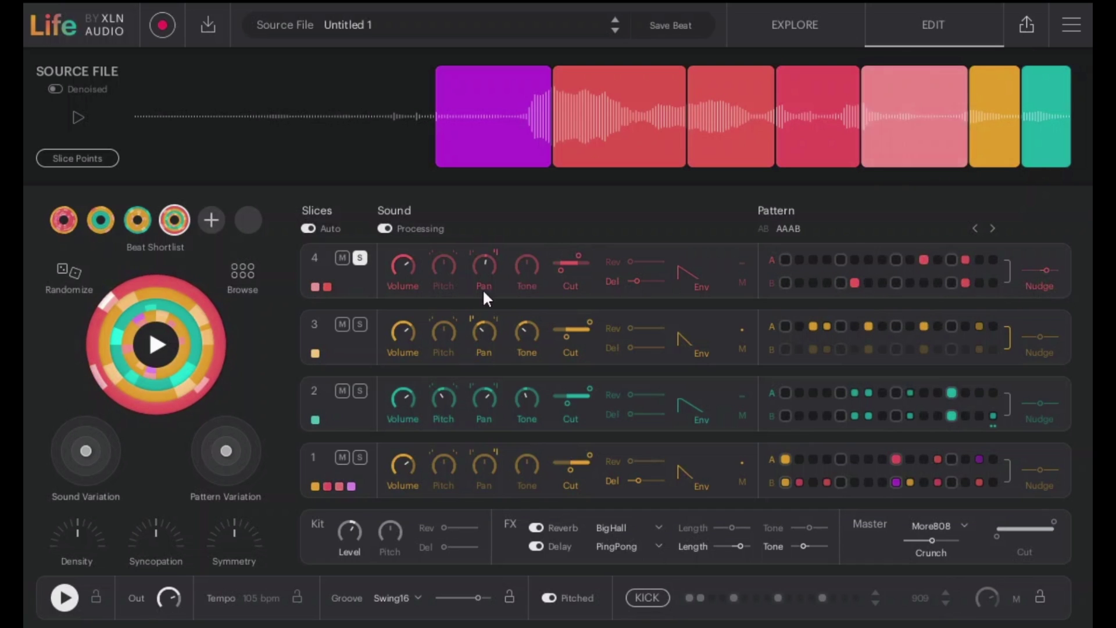
left_click(358, 325)
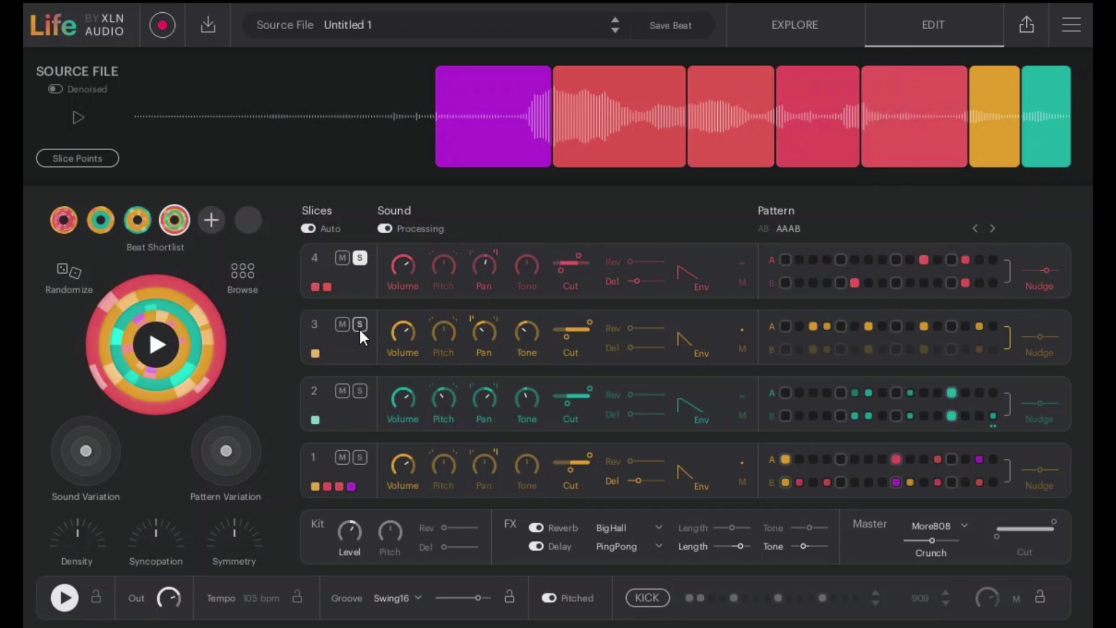
left_click(360, 259)
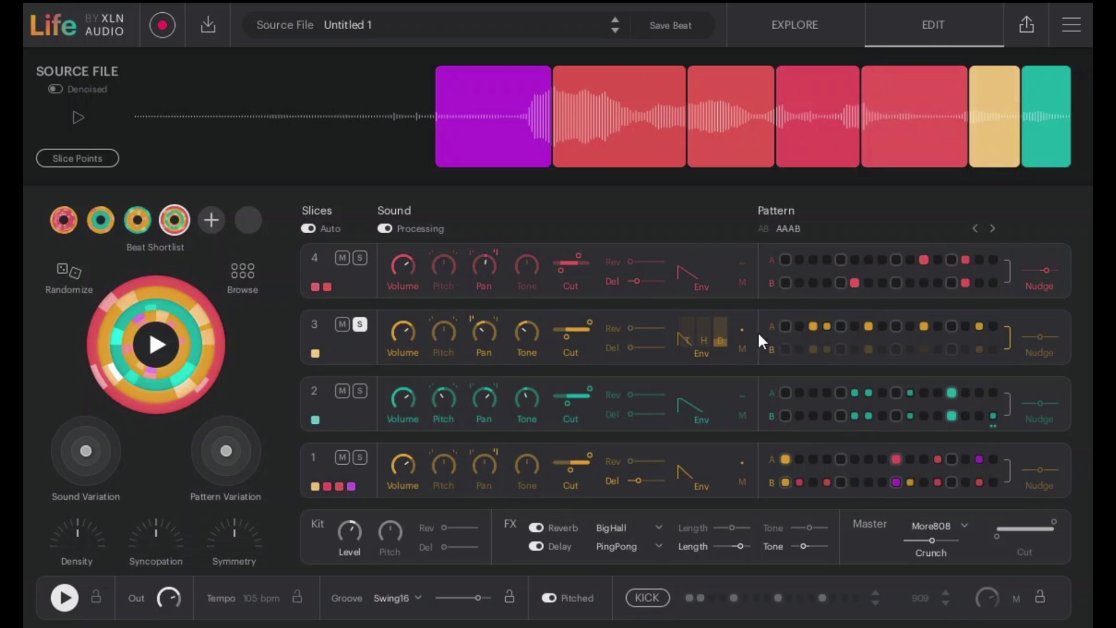
Step: Adjust slice 3's tone, pan and volume, open its cut to 20 Hz, and add a pattern hit
left_click(524, 334)
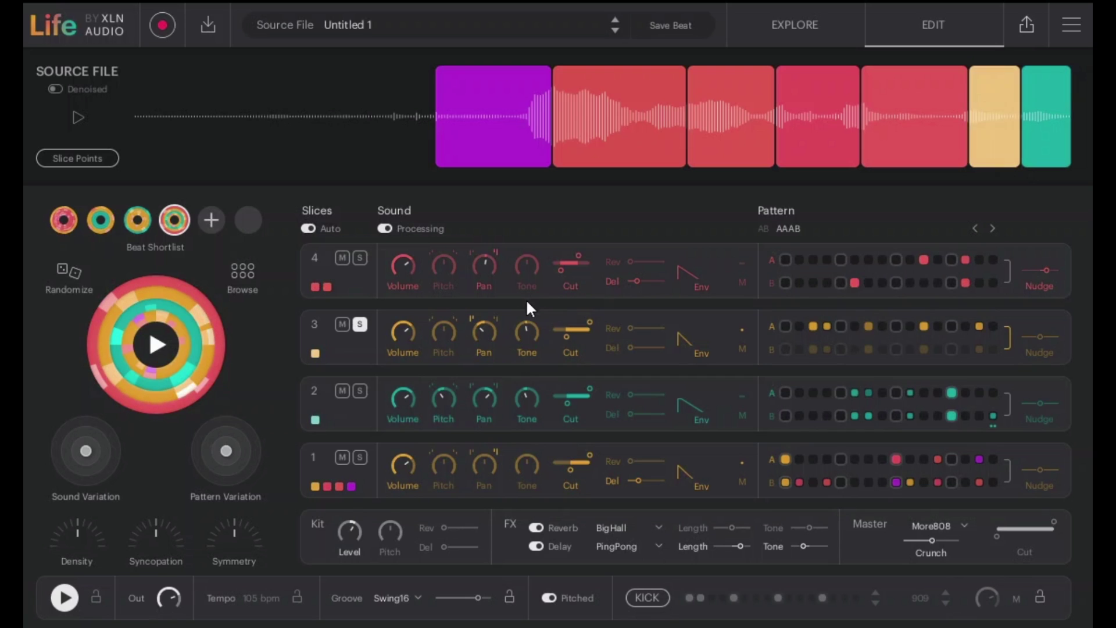
left_click(527, 332)
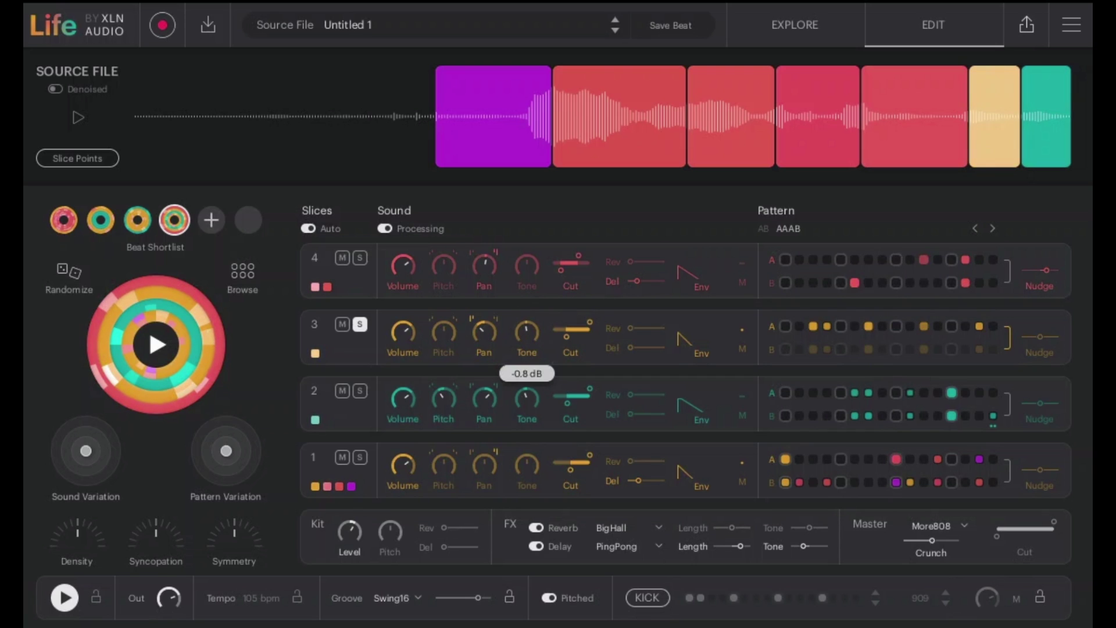
left_click(493, 337)
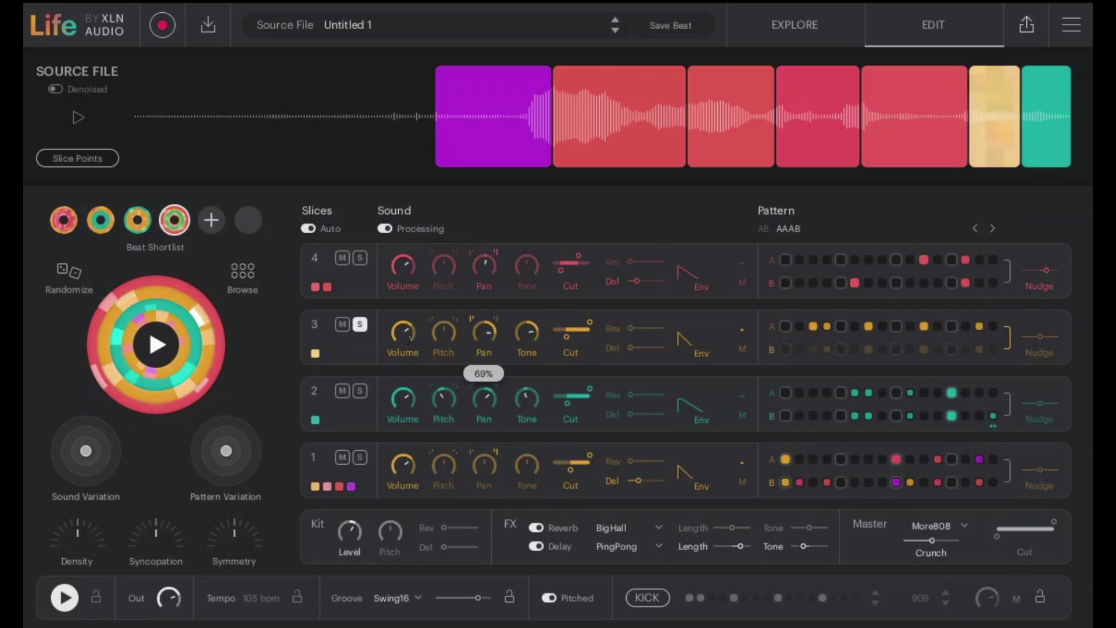
left_click(403, 331)
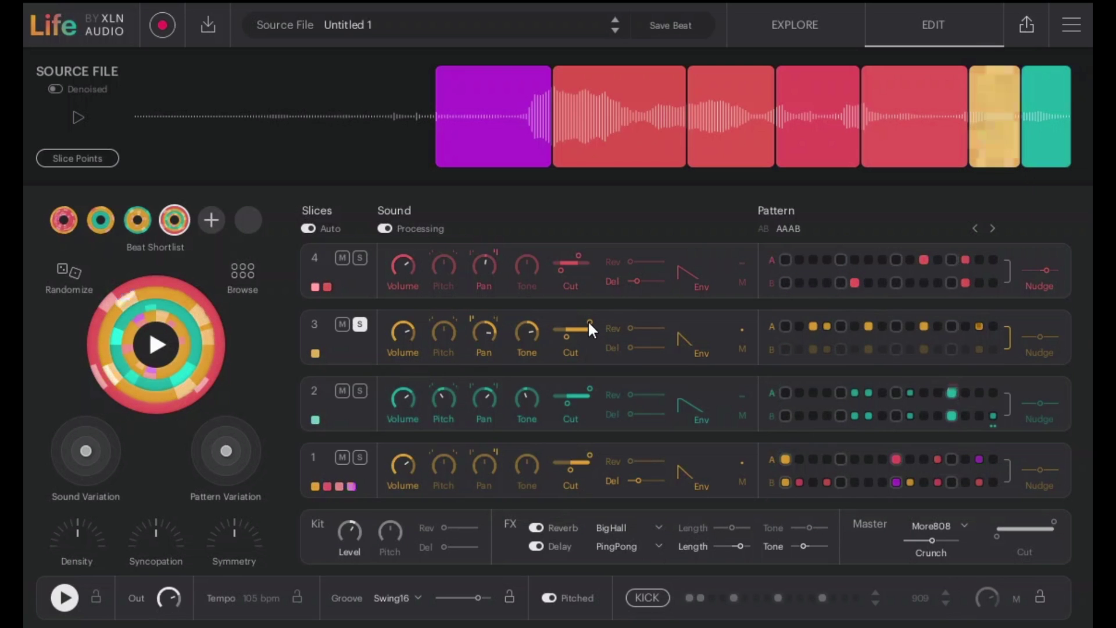
mouse_move(567, 334)
left_mouse_down()
mouse_move(553, 336)
mouse_move(589, 321)
mouse_move(553, 322)
mouse_move(581, 321)
left_mouse_up()
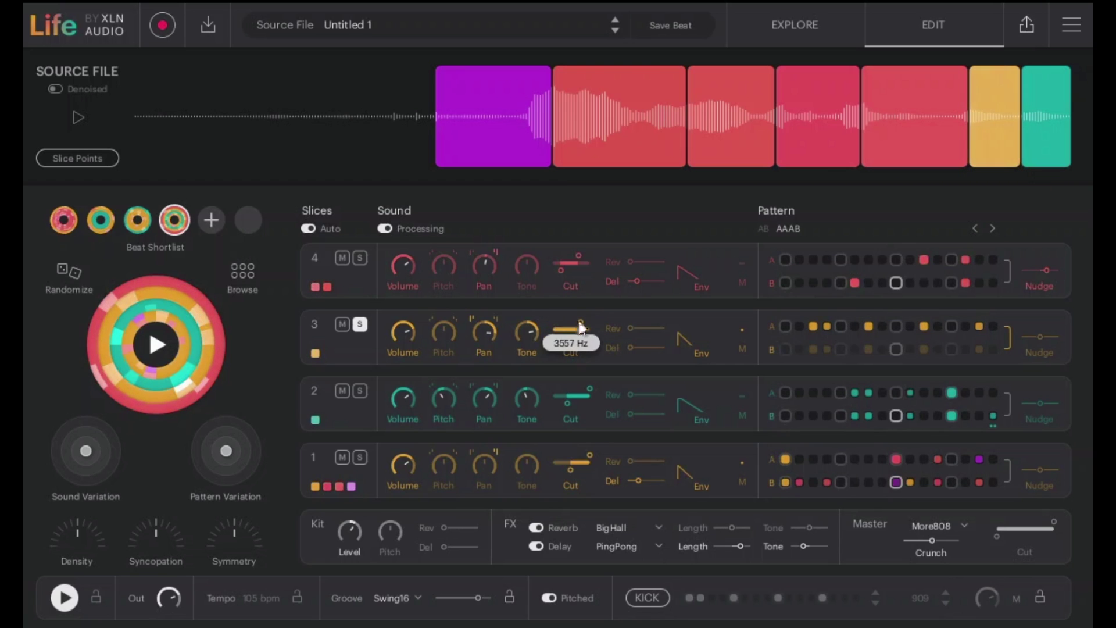
mouse_move(698, 340)
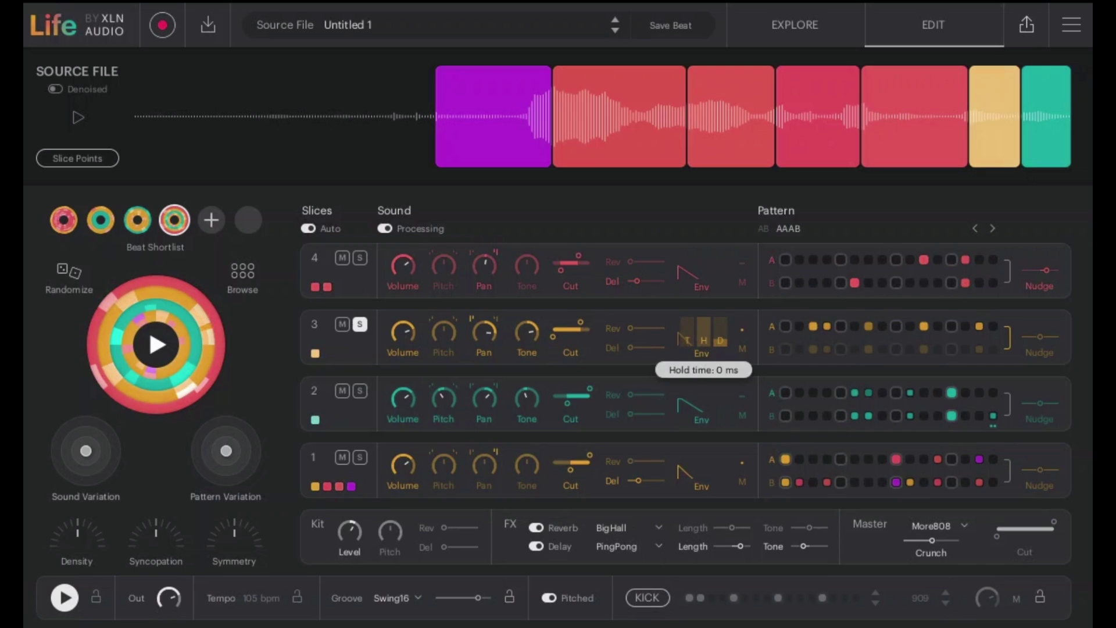
left_click(896, 327)
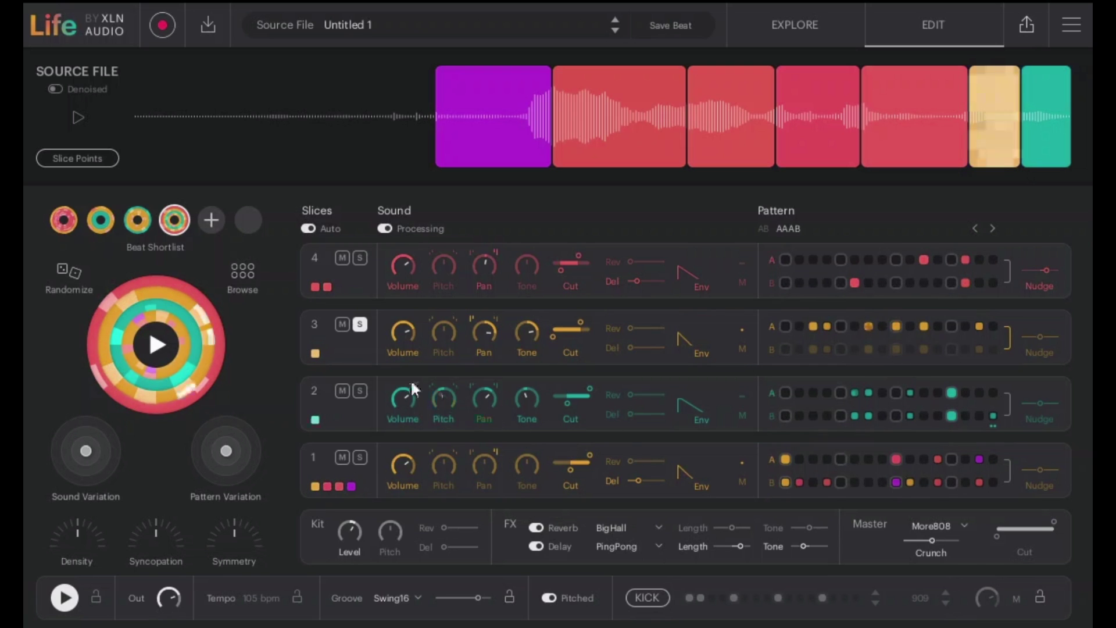
Step: Solo slice 2, enable automatic slice assignment, and lower the Master Cut to 632 Hz
left_click(361, 390)
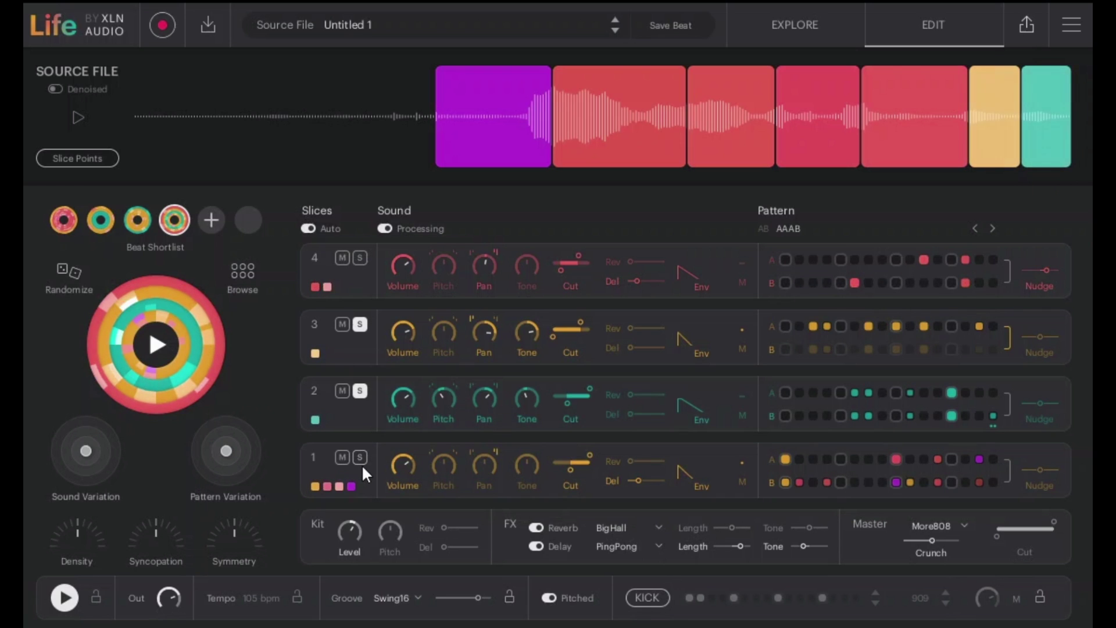
left_click(312, 226)
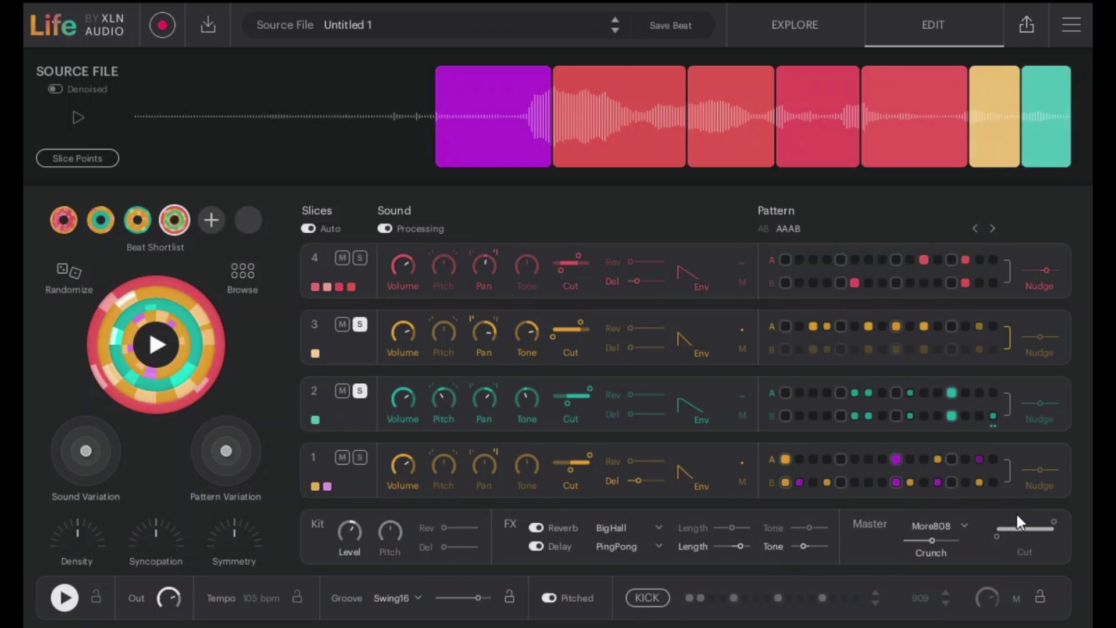
left_click_drag(1055, 521, 1026, 522)
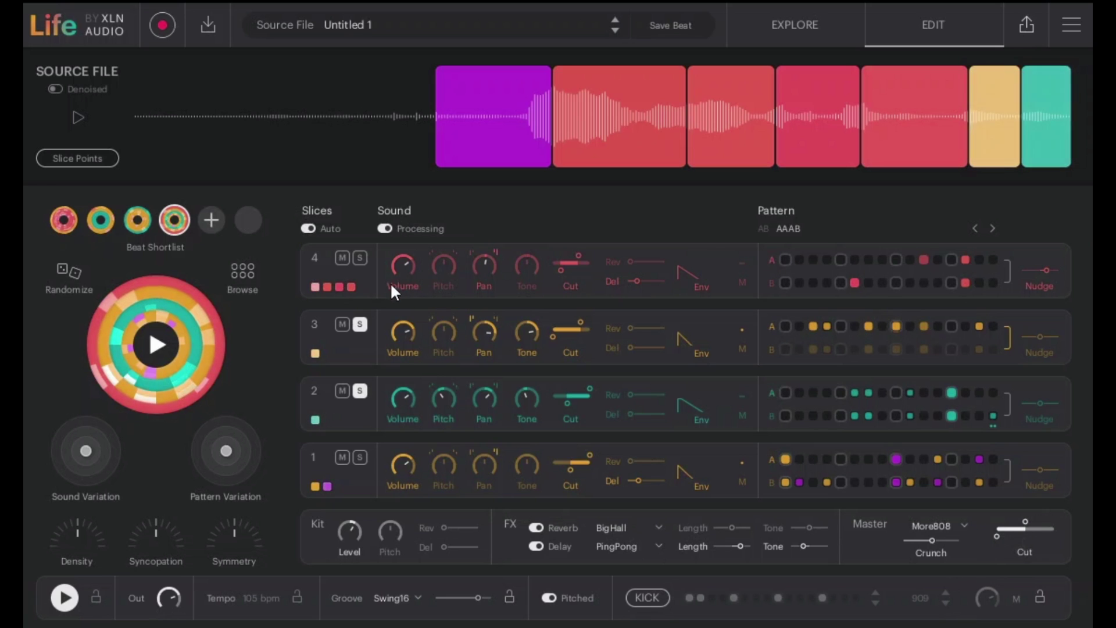
Step: Unsolo slices 2 and 3 and set the Master Cut to 112 Hz
left_click(360, 390)
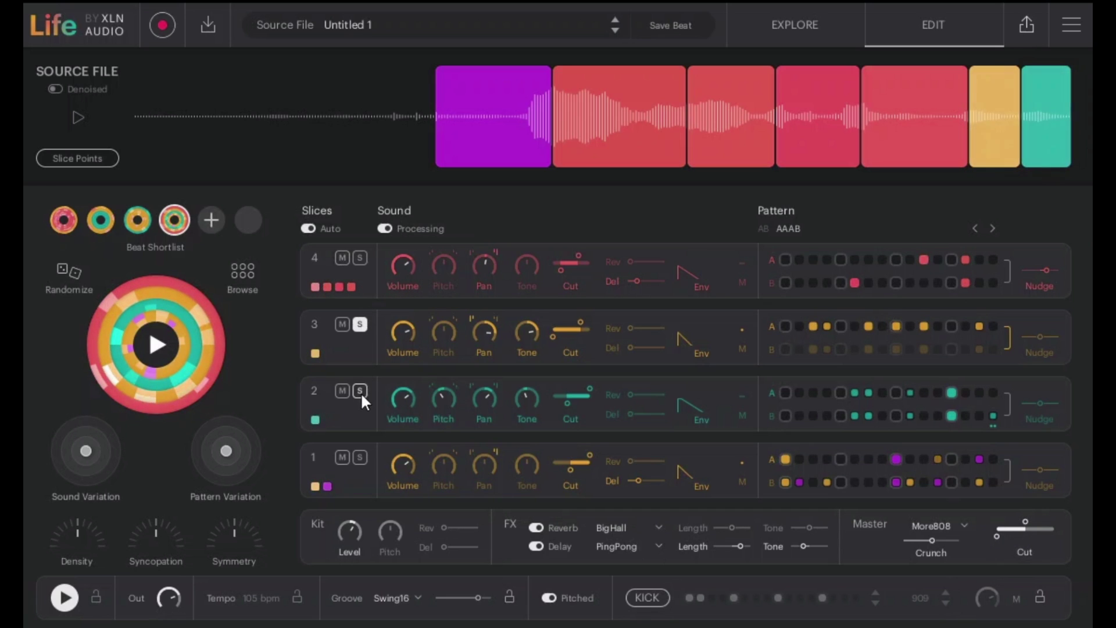
left_click(359, 323)
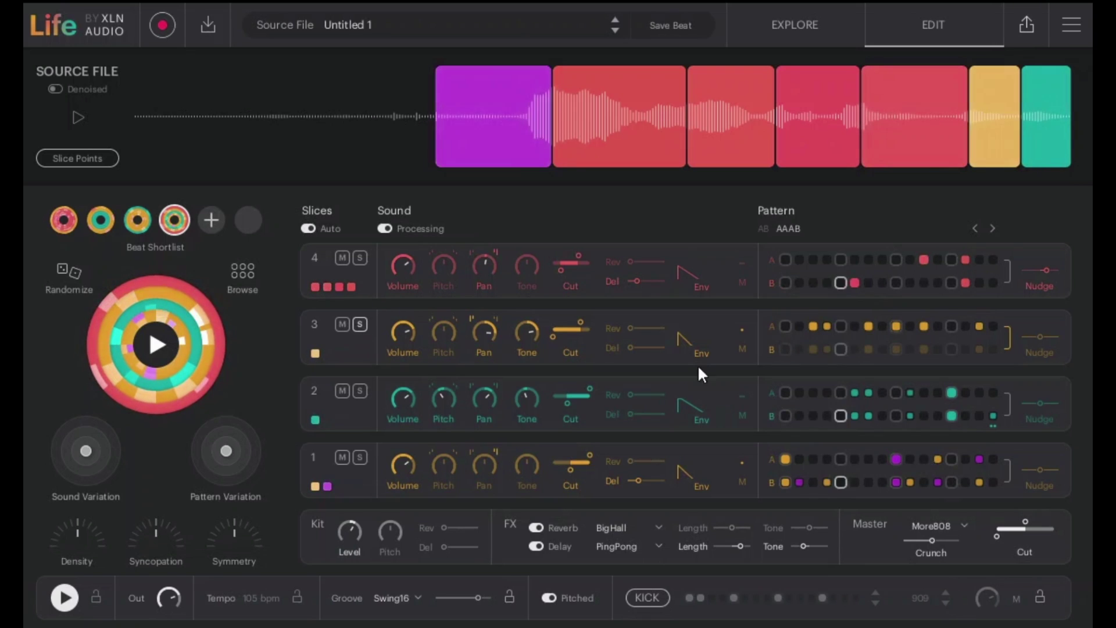
left_click_drag(1026, 525, 1055, 522)
Step: Apply the Fuzzy master preset, turn the kick back on, and settle Crunch at 11%
left_click(942, 526)
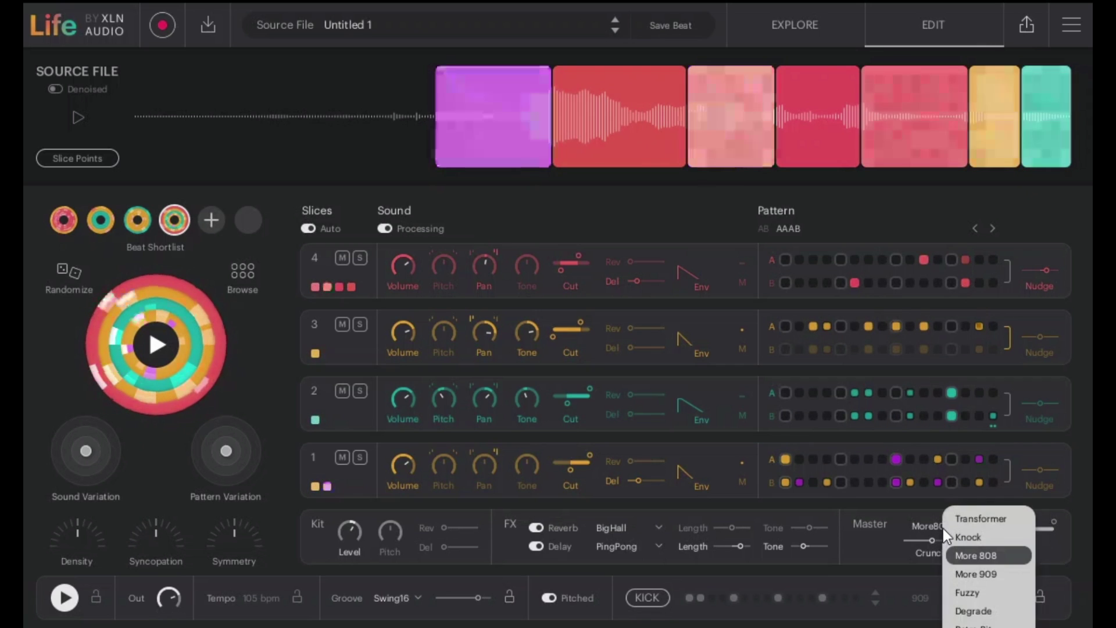
left_click(992, 594)
left_click_drag(932, 540, 956, 540)
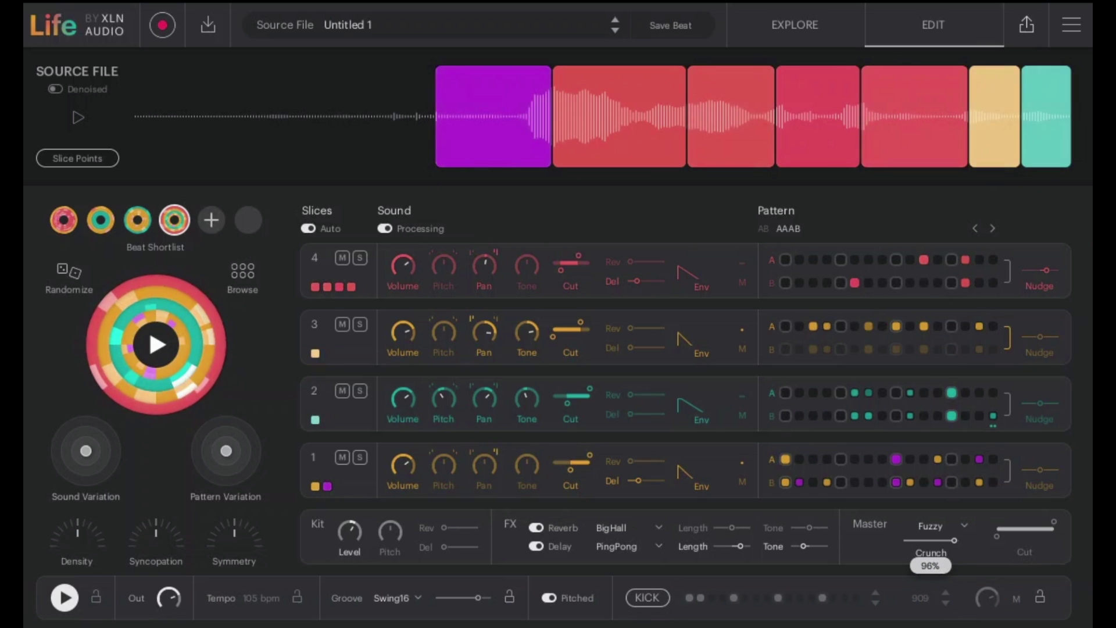
left_click(649, 600)
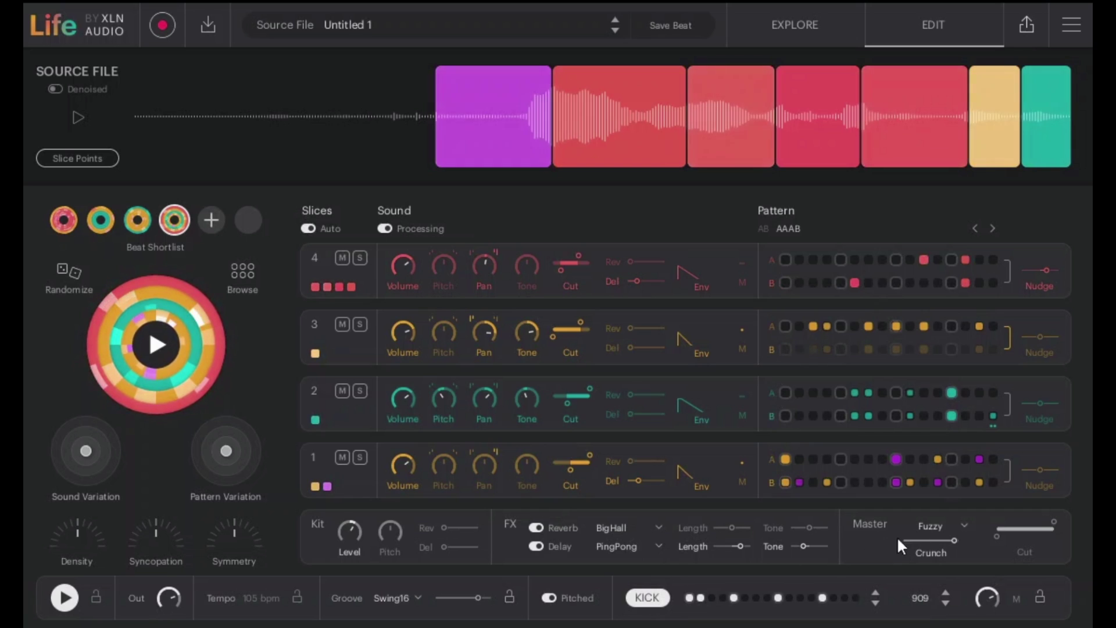
left_click_drag(954, 540, 913, 540)
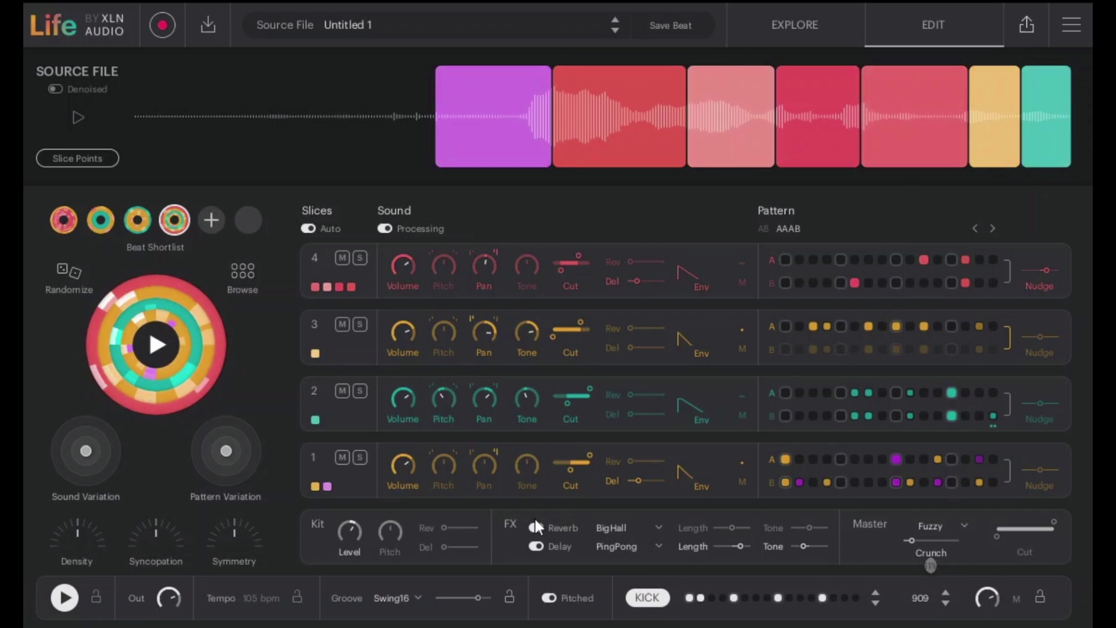
left_click(643, 546)
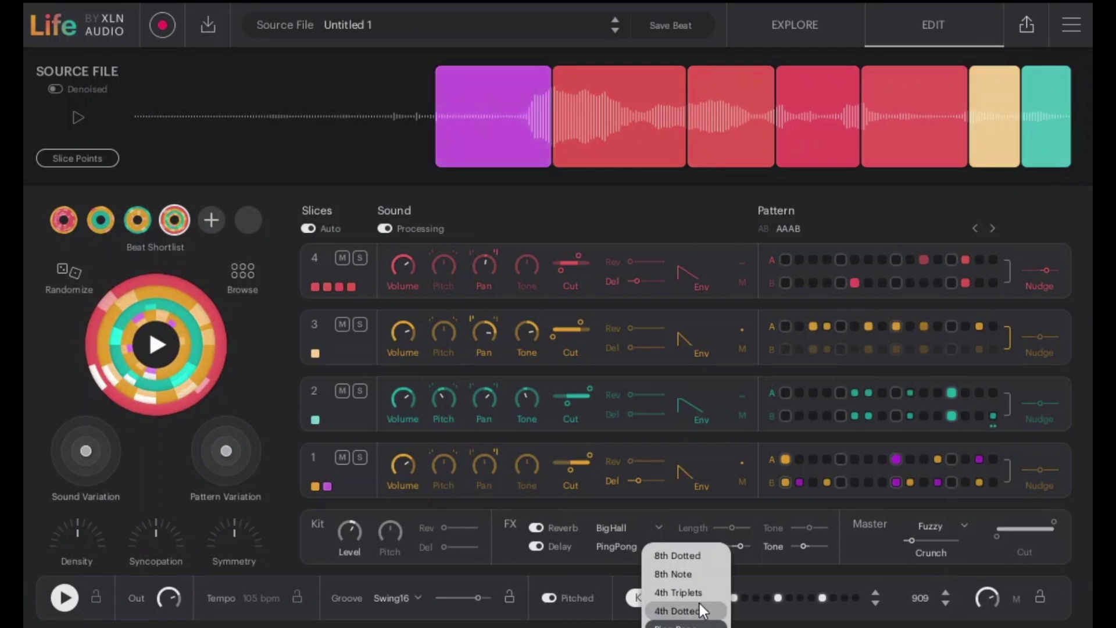
Step: Switch the delay type to FastDub and the reverb type to SlapAmb
left_click(661, 563)
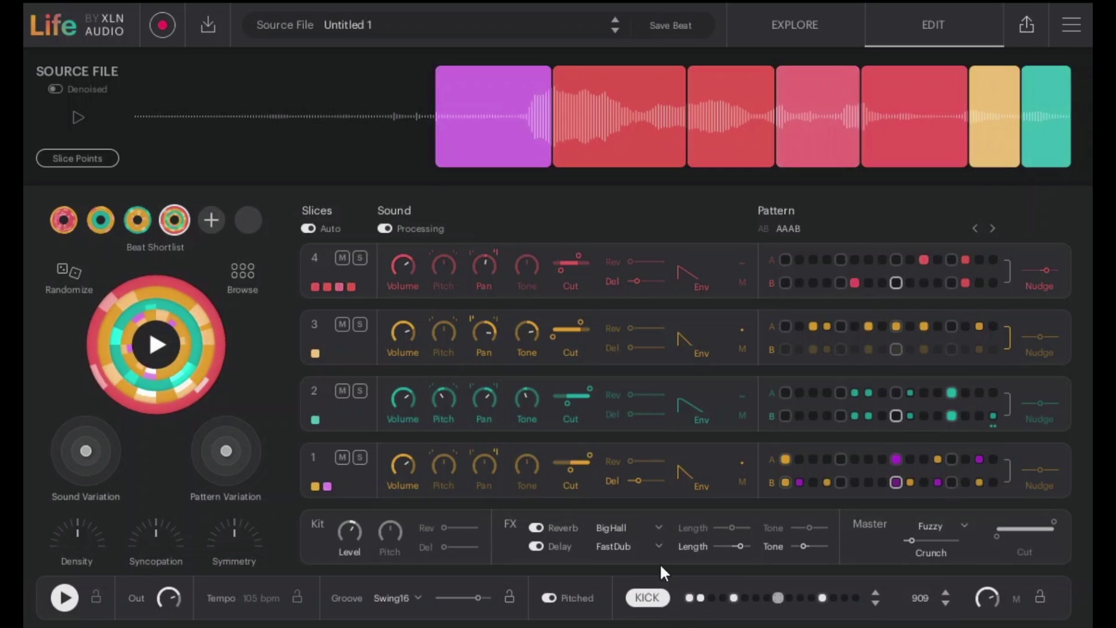
left_click(633, 528)
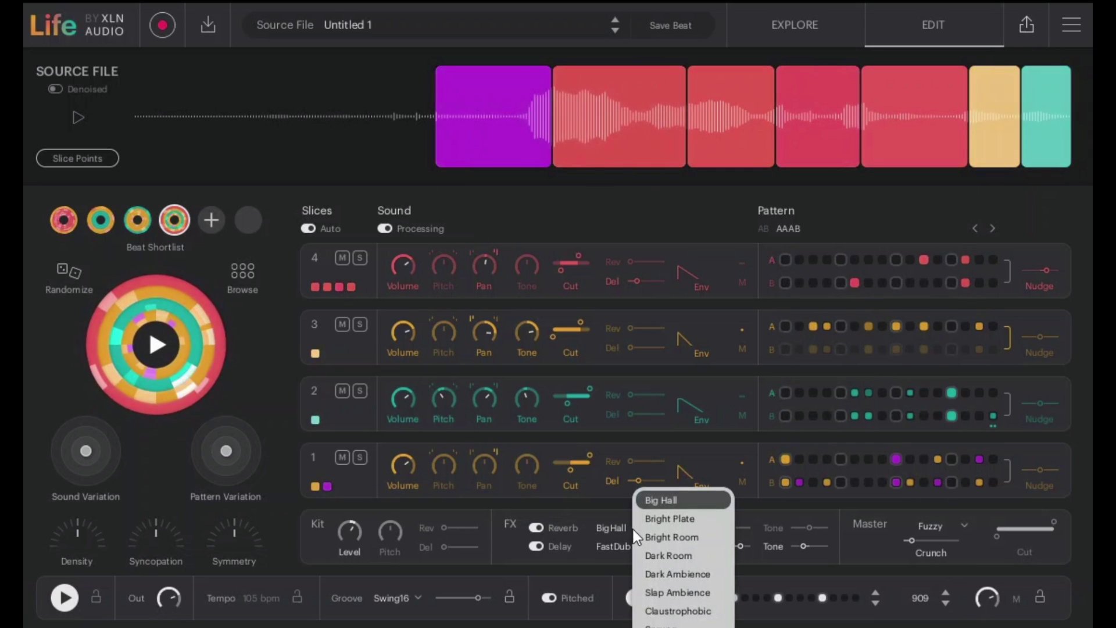
left_click(675, 593)
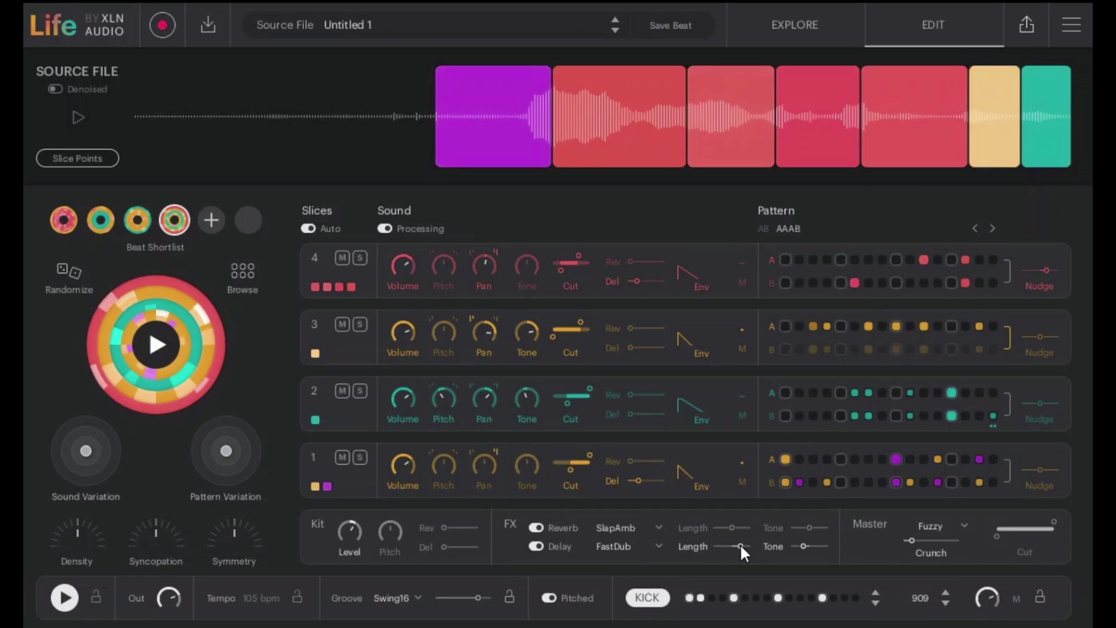
Step: Shorten the delay length to 81% and remove all reverb from slice 2
left_click_drag(740, 546, 724, 543)
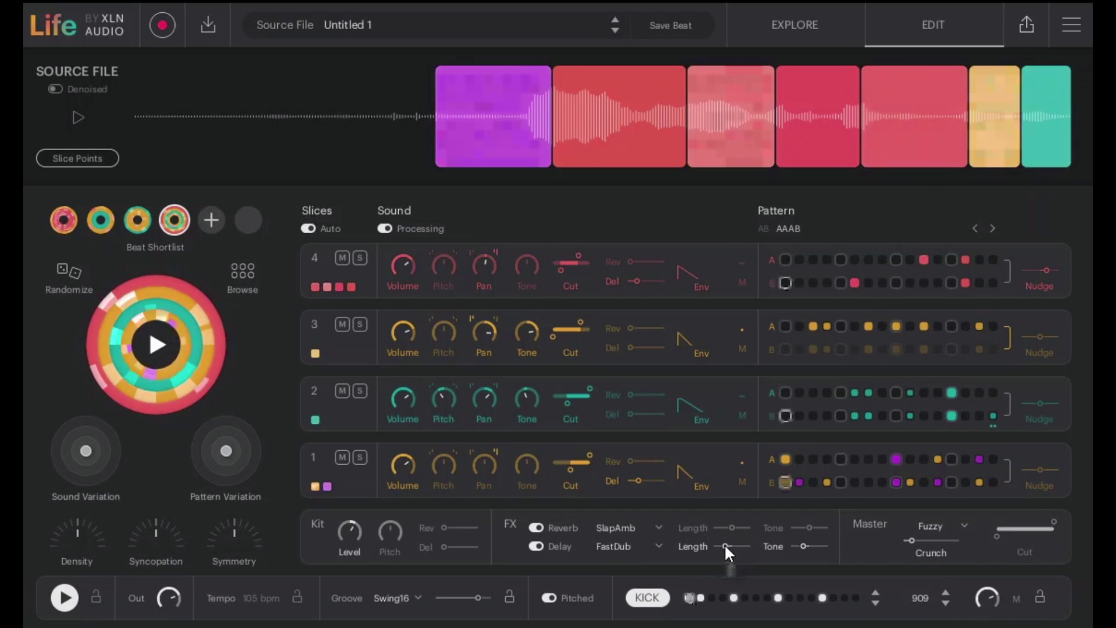
left_click_drag(802, 546, 825, 540)
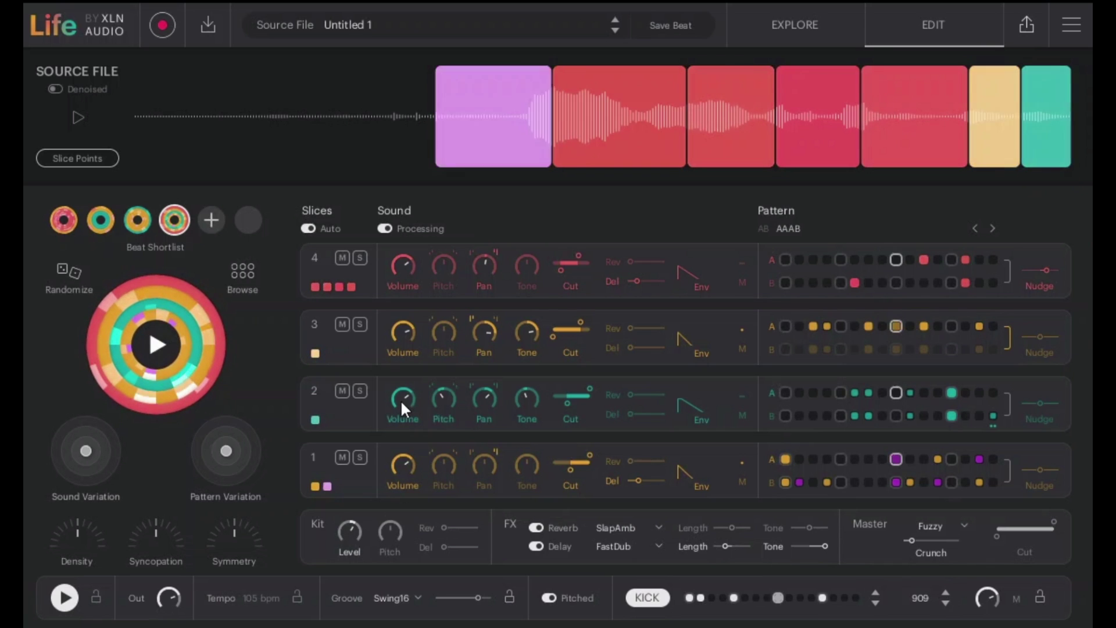
left_click_drag(649, 388, 648, 413)
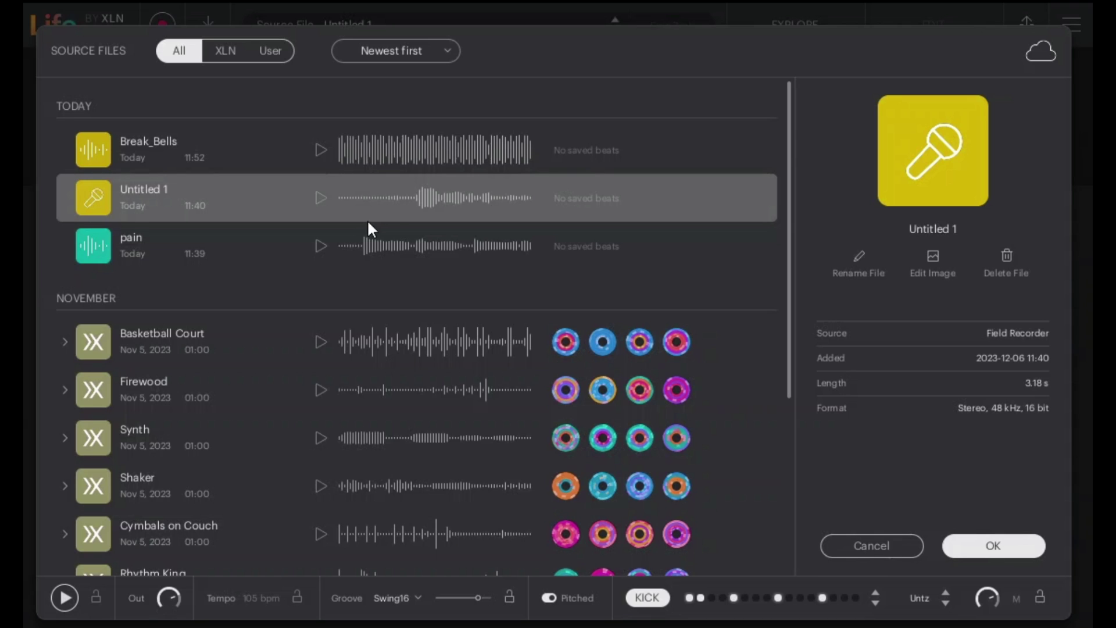
Step: Load Basketball Court as the source, preview it, play its 82 bpm beat, and reopen the source browser
left_click(155, 342)
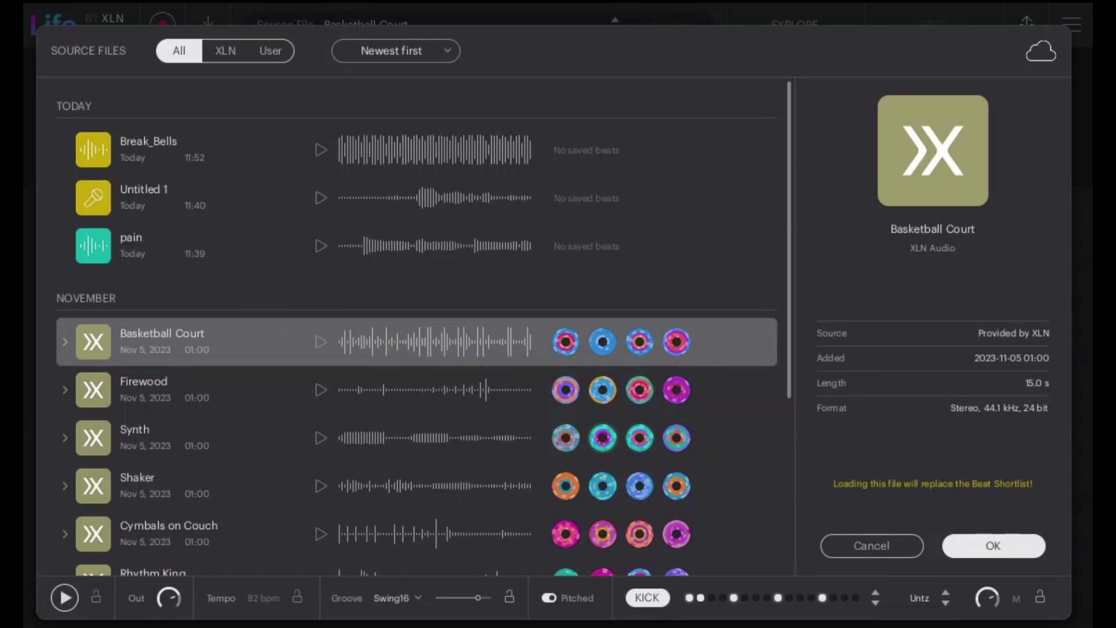
left_click(1029, 545)
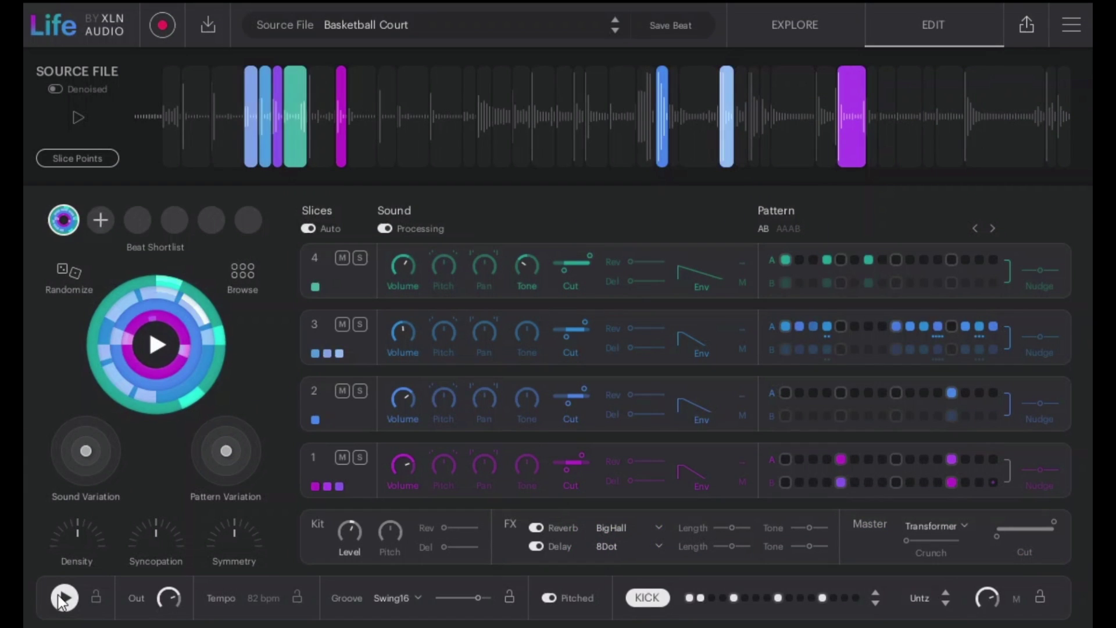
left_click(79, 118)
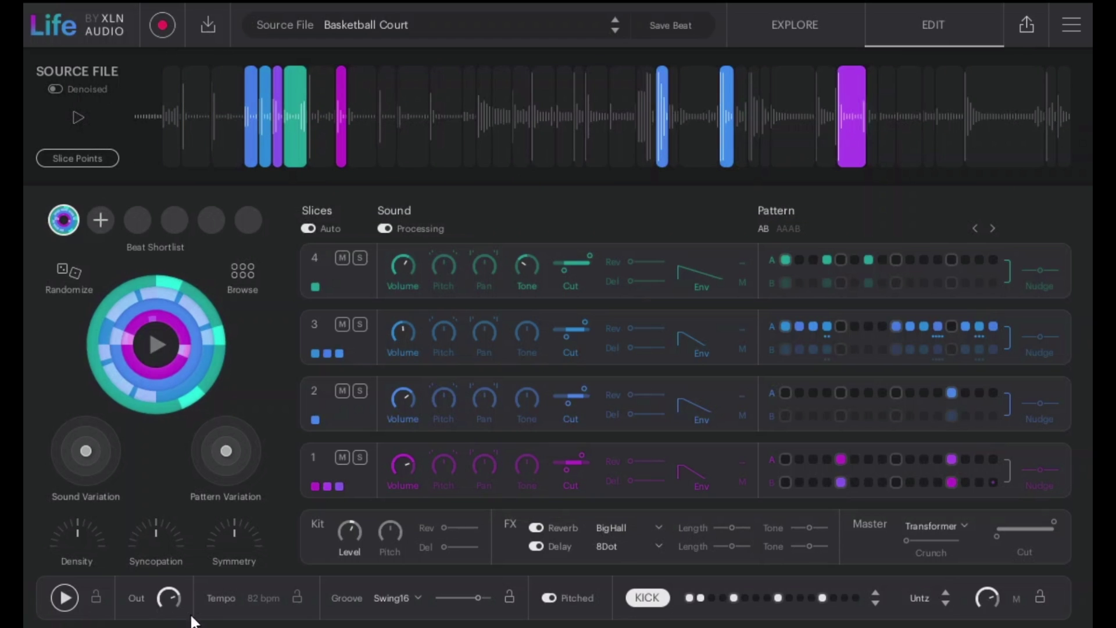
left_click(70, 596)
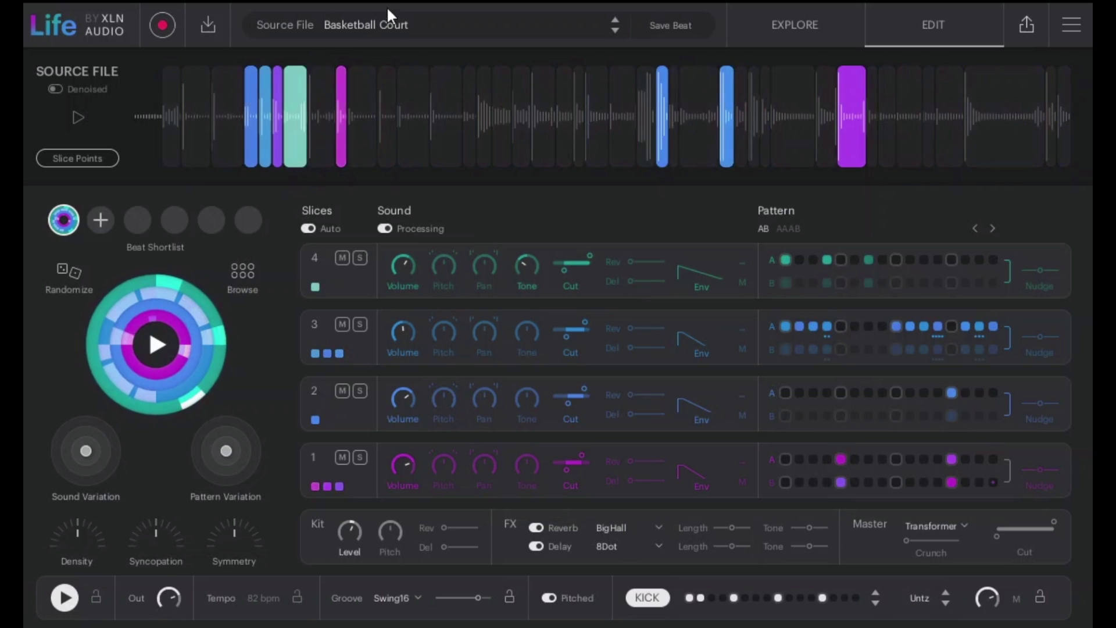
left_click(391, 30)
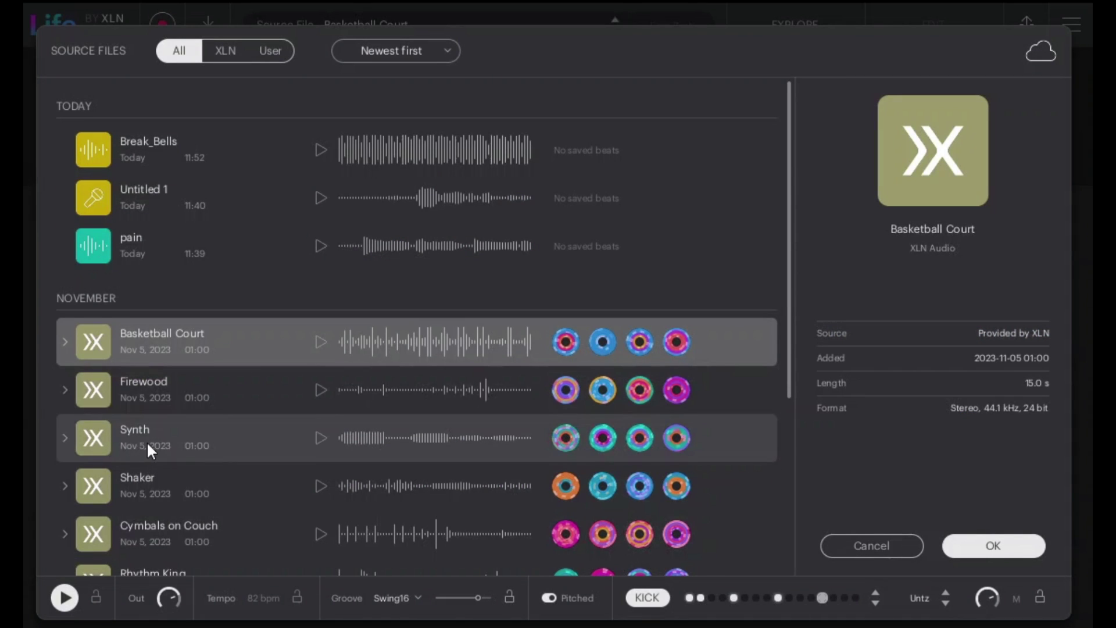
Step: Select the Synth source, preview its Synth 3 and Synth 1 beats, and toggle Pitched off and on
left_click(147, 443)
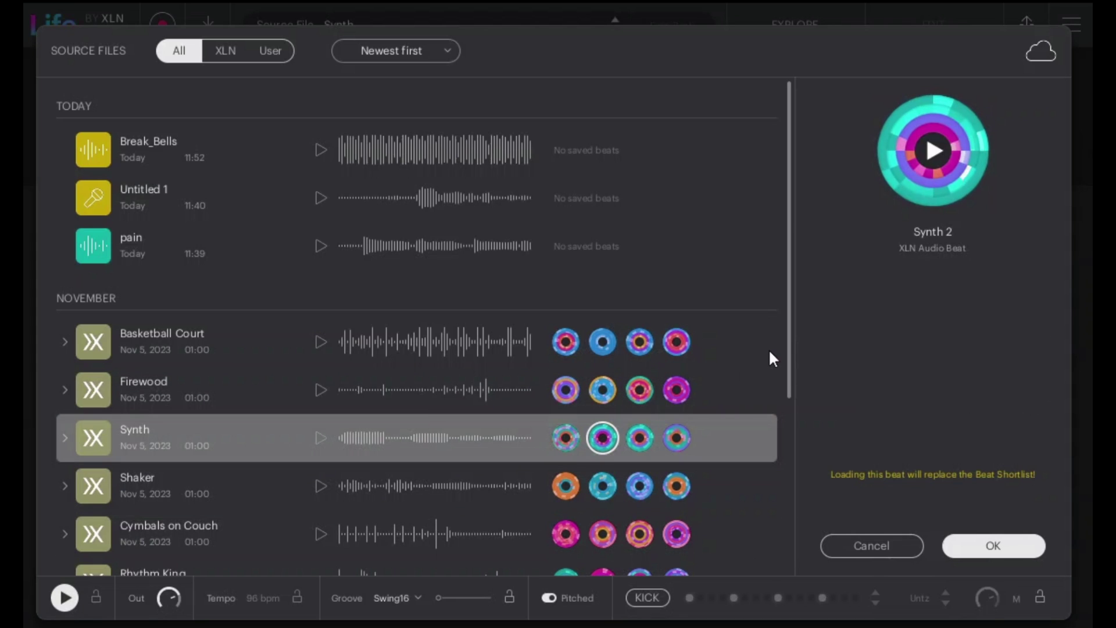
left_click(643, 597)
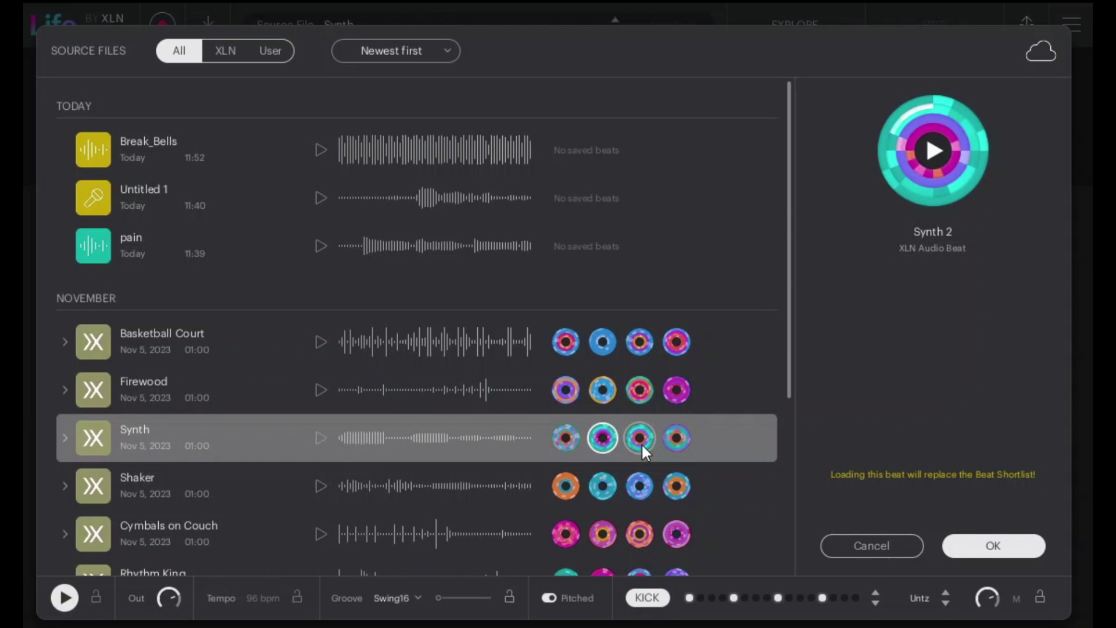
left_click(642, 445)
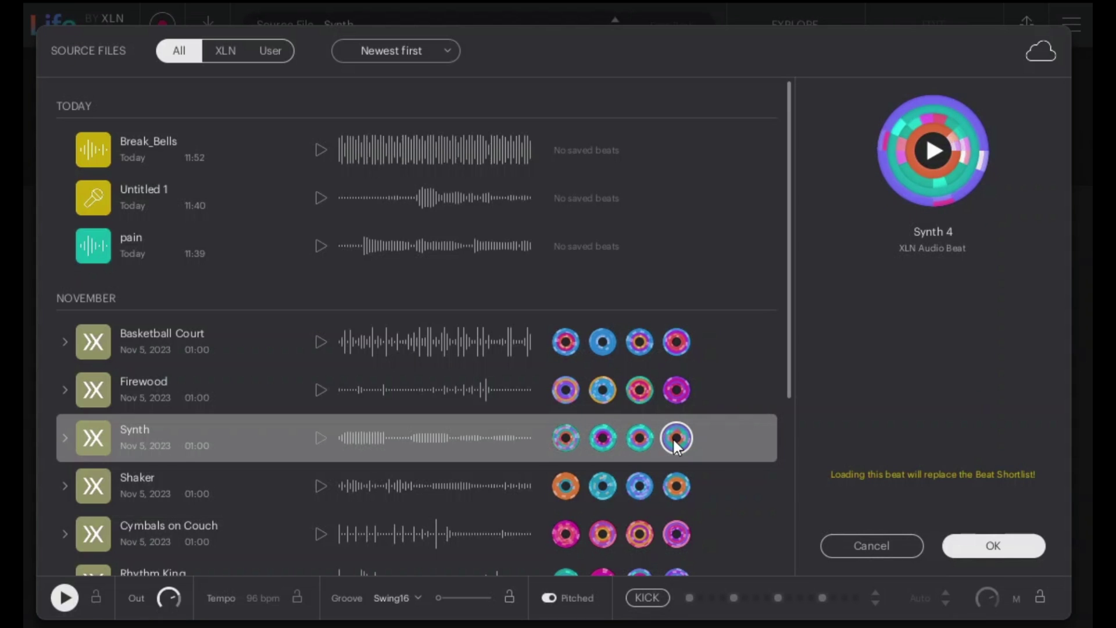
left_click(564, 438)
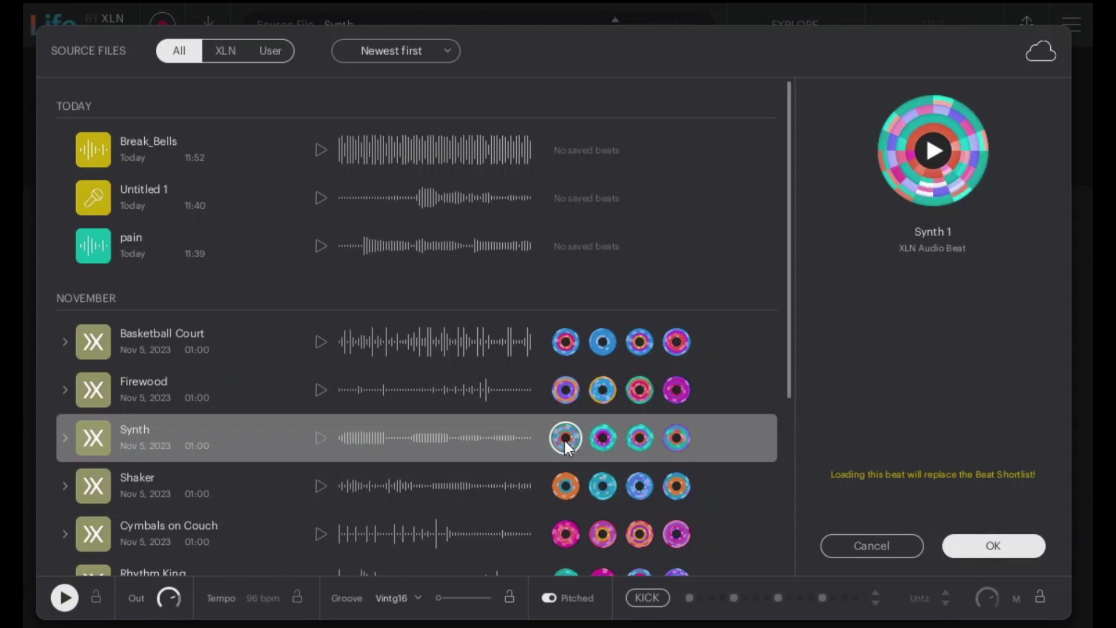
left_click(638, 600)
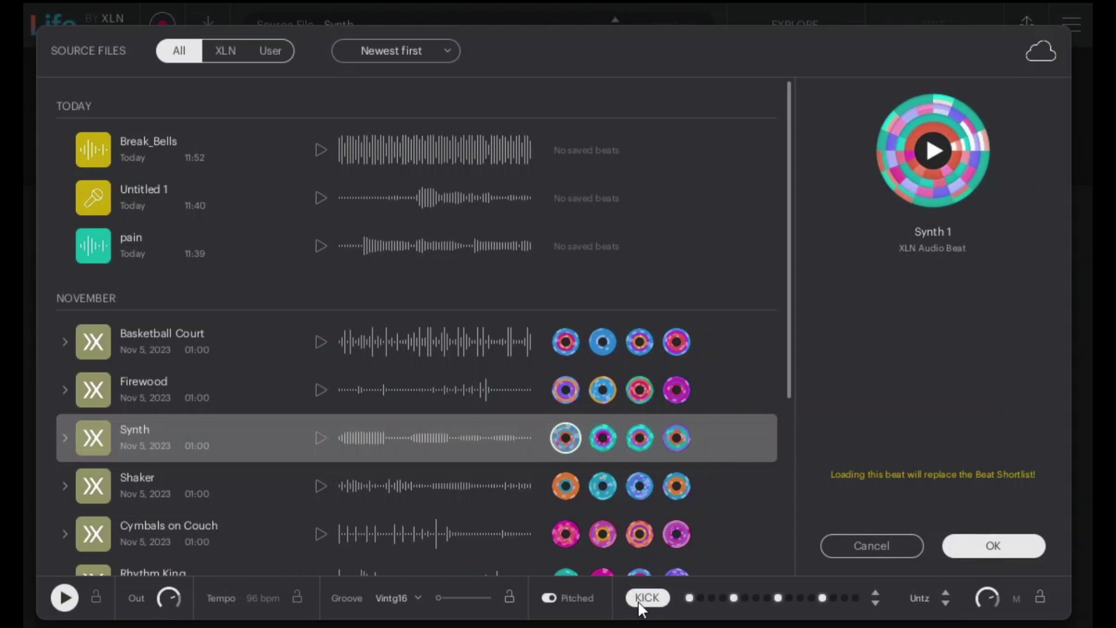
left_click(549, 598)
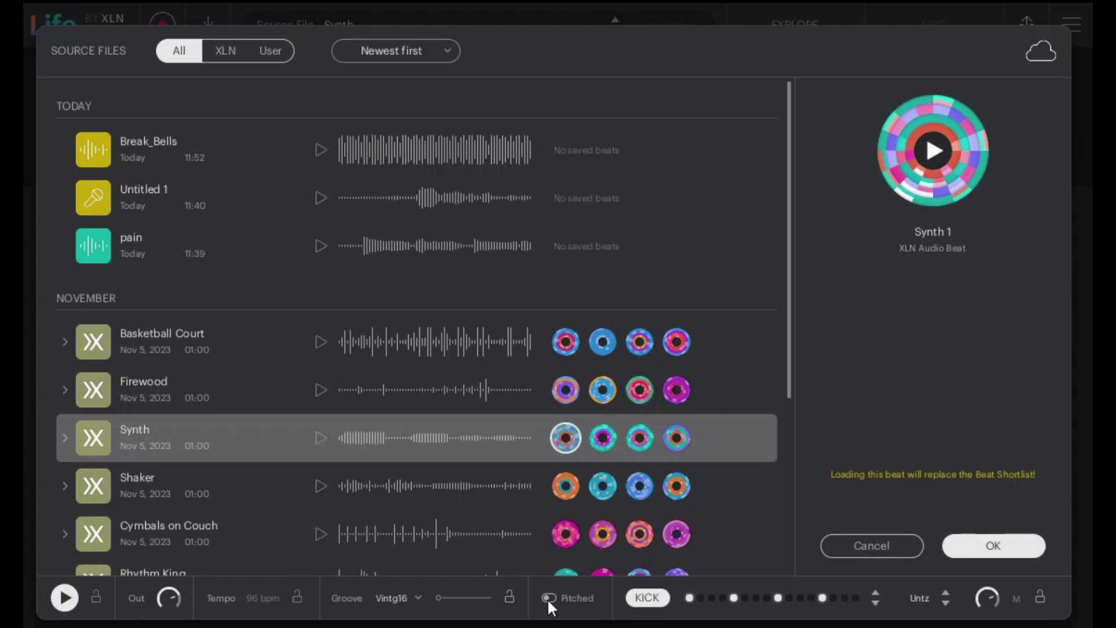
left_click(549, 598)
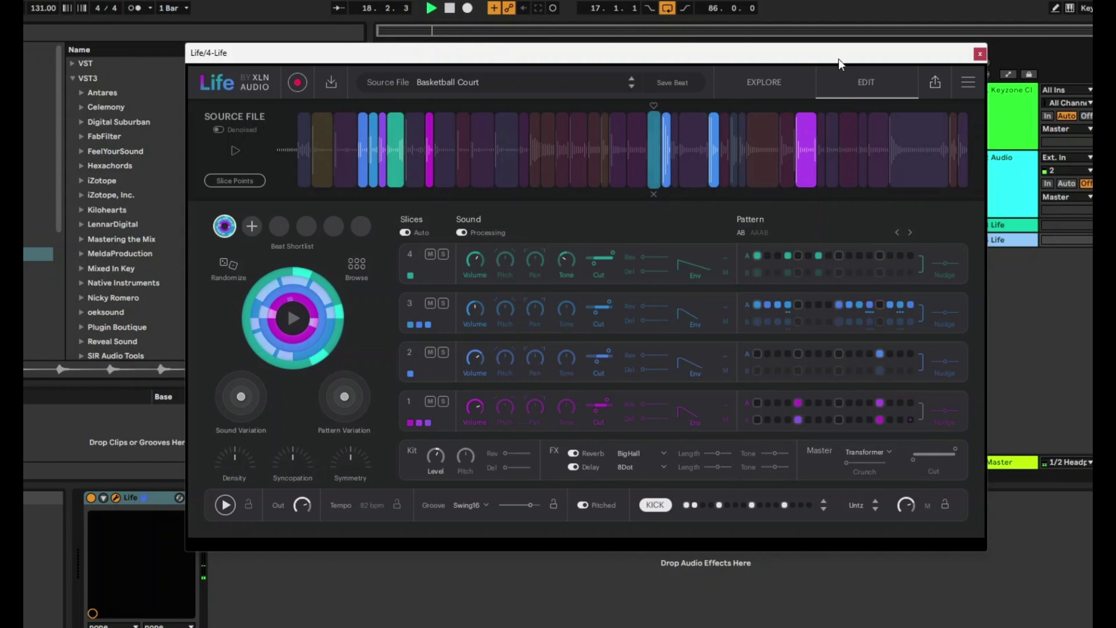
Step: Close the Life window, expand its device panel, and configure L3 Volume and other controls as parameters
left_click(981, 54)
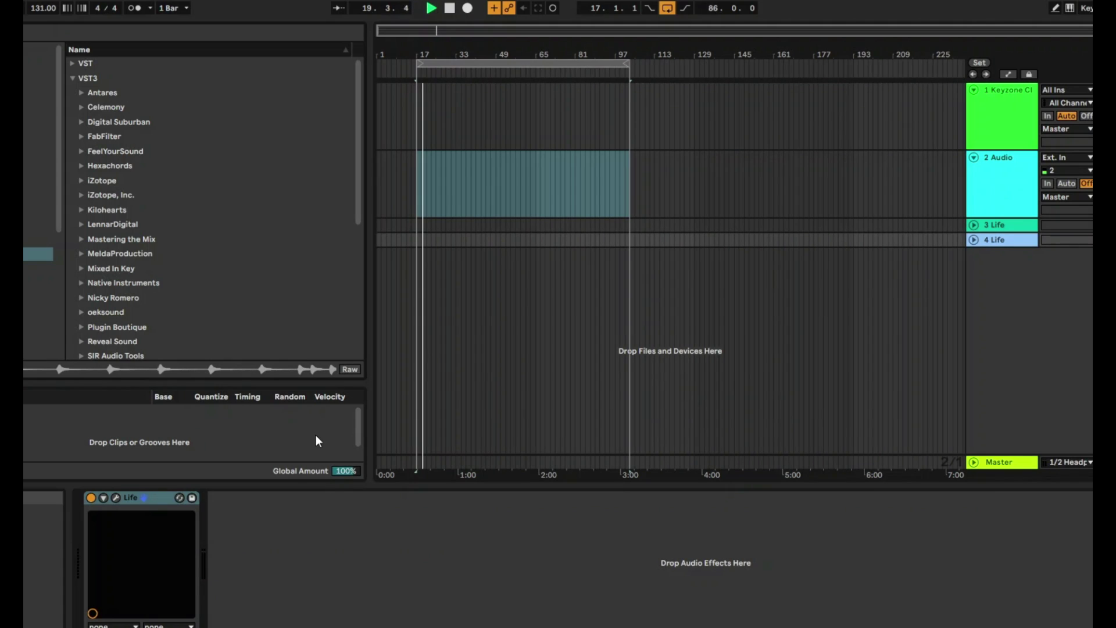
left_click(103, 497)
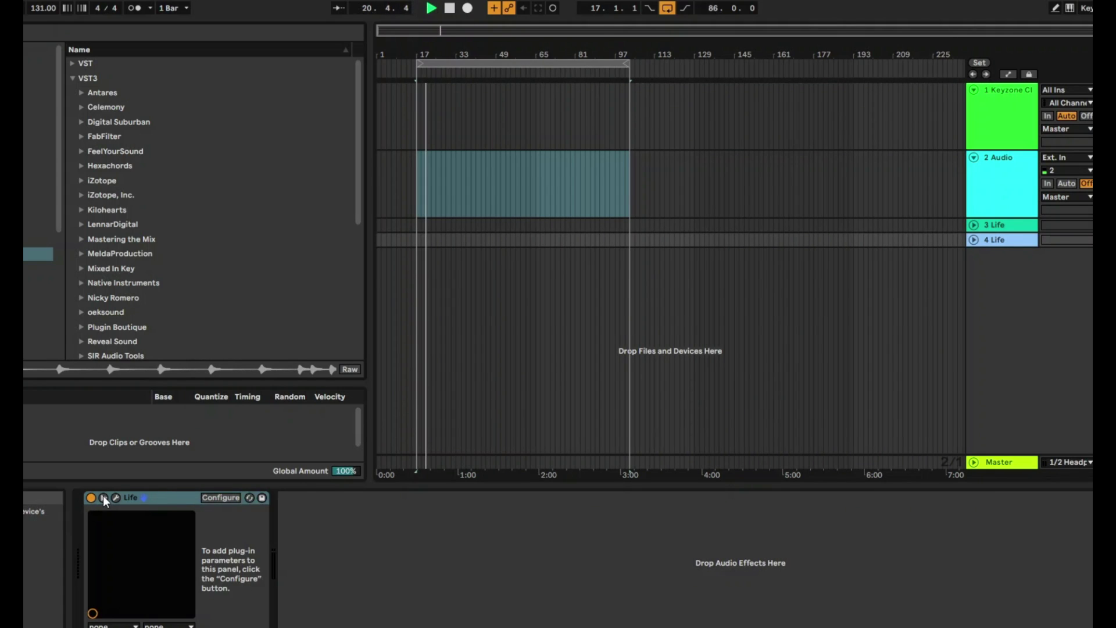
left_click(214, 496)
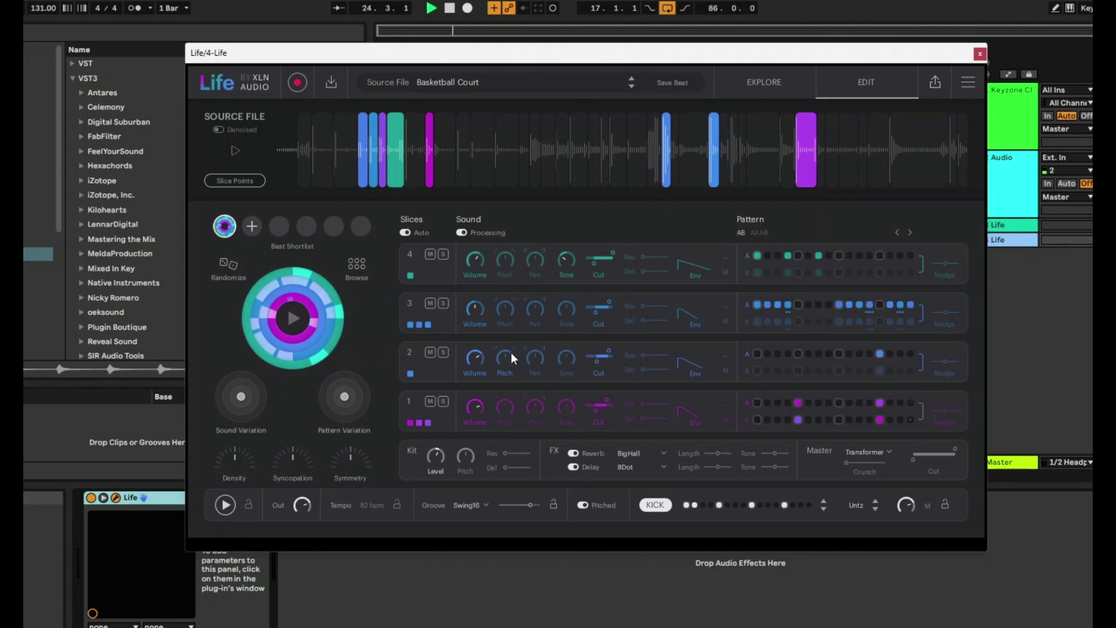
left_click(480, 310)
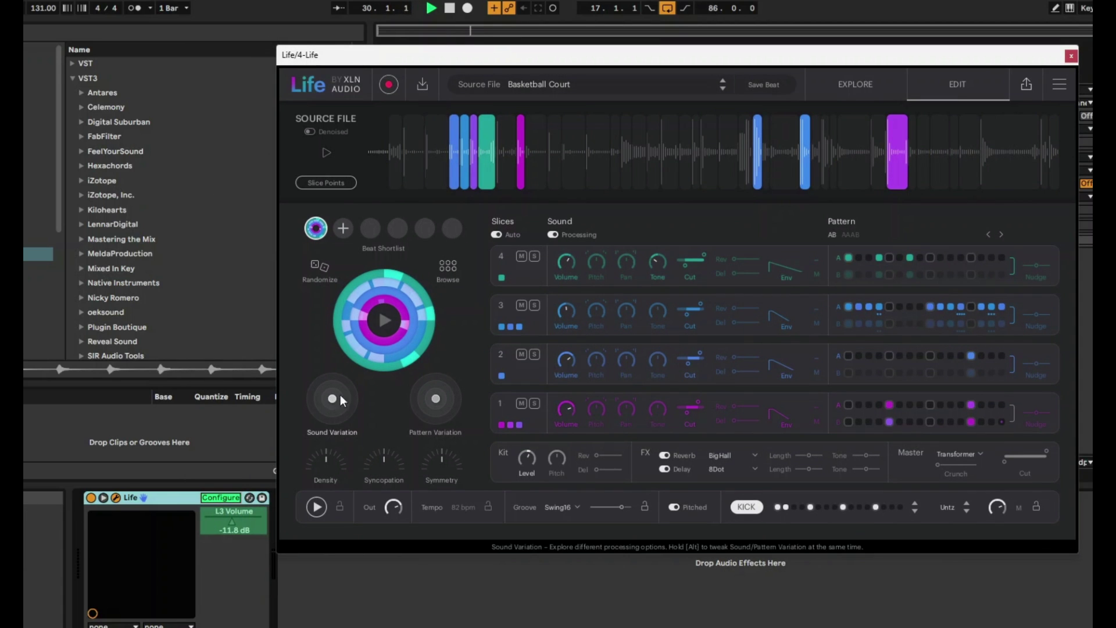
left_click_drag(353, 400, 346, 396)
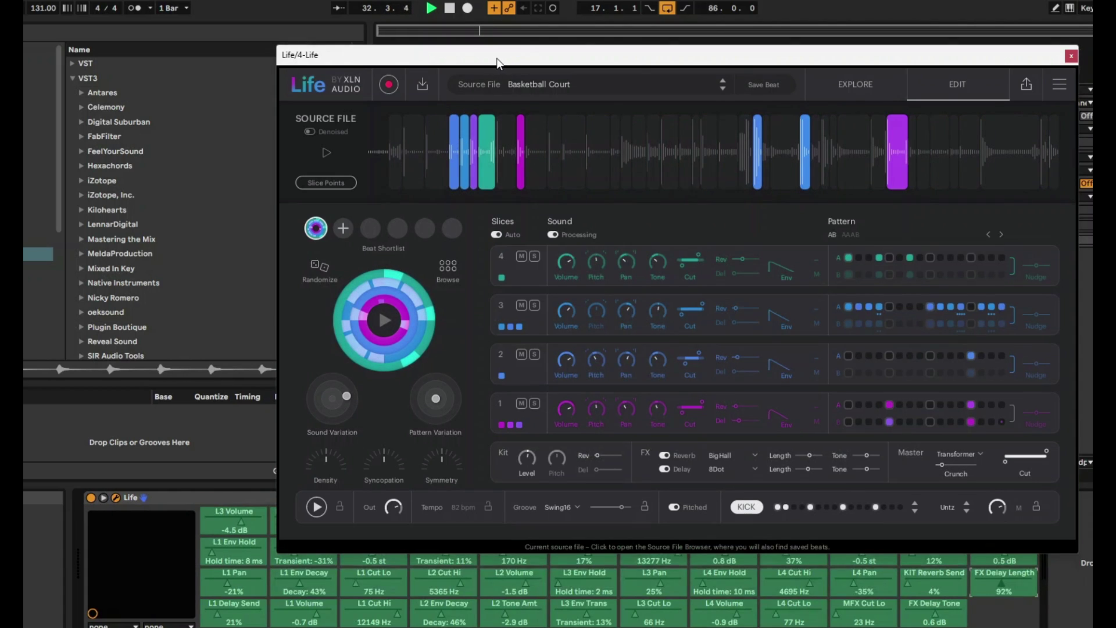
Step: Raise L1 Reverb Send to 52%, L2 Cut Lo to 5833 Hz and L2 Pan to 100%
left_click_drag(497, 63, 410, 1)
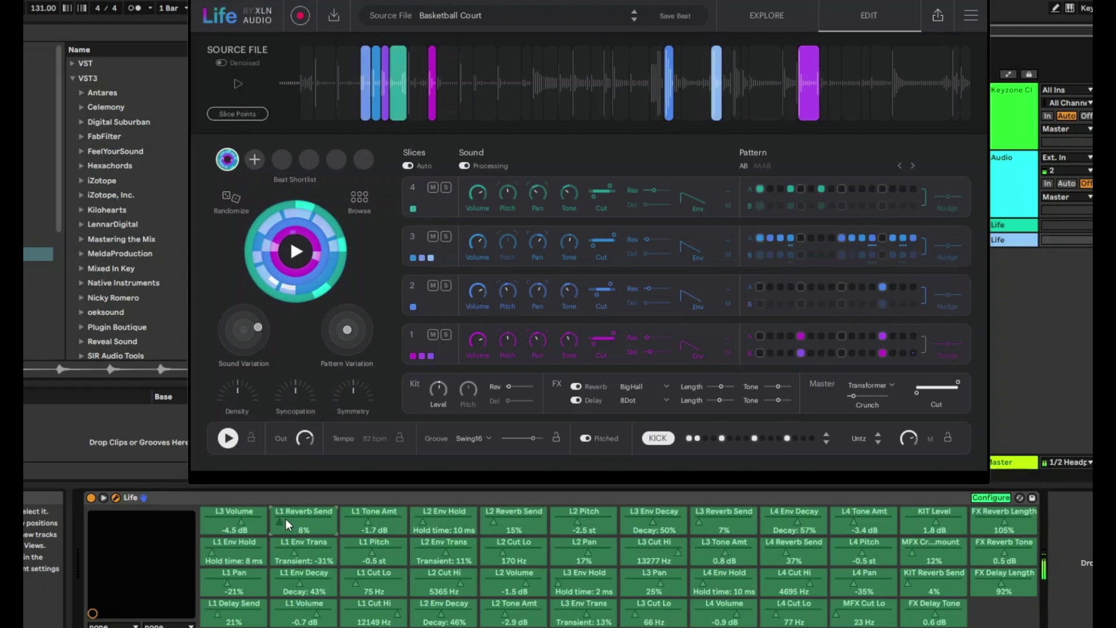
left_click(301, 518)
left_click_drag(302, 517, 280, 524)
left_click_drag(514, 552, 571, 543)
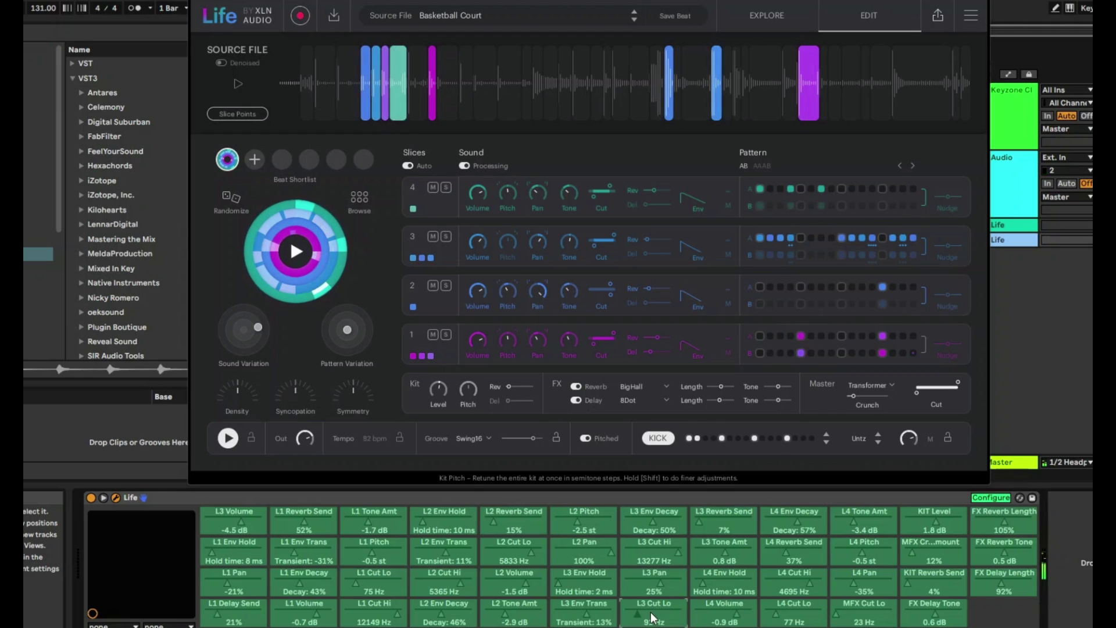
Step: Raise L3 Cut Lo to 9805 Hz and stop the Life beat playback
scroll(653, 618, "up", 3)
scroll(652, 618, "up", 3)
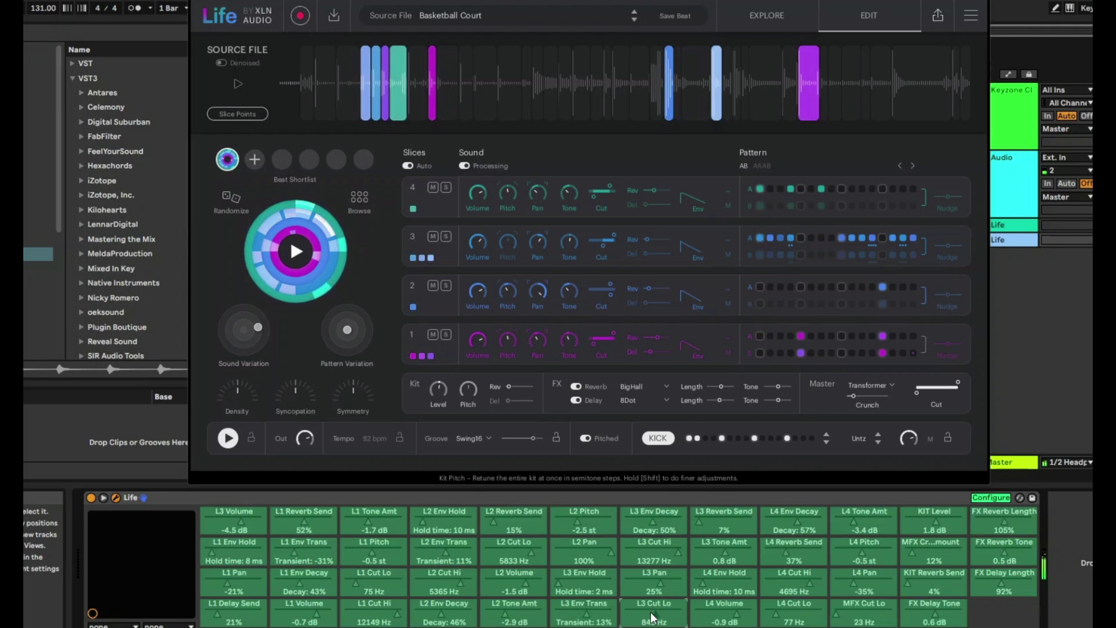
scroll(652, 617, "up", 3)
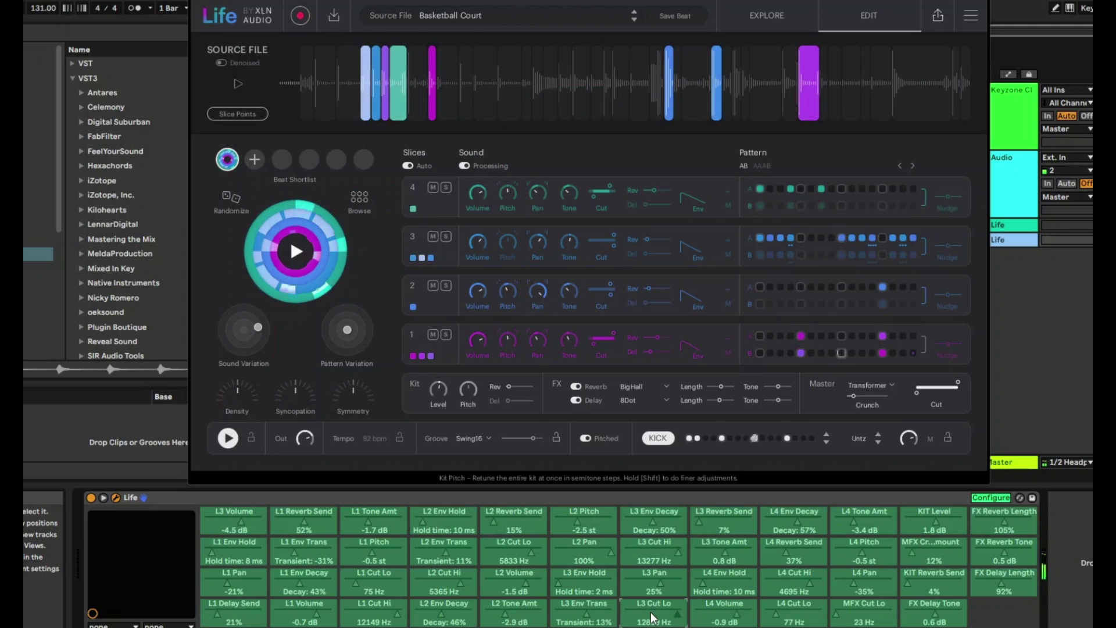
scroll(652, 617, "down", 2)
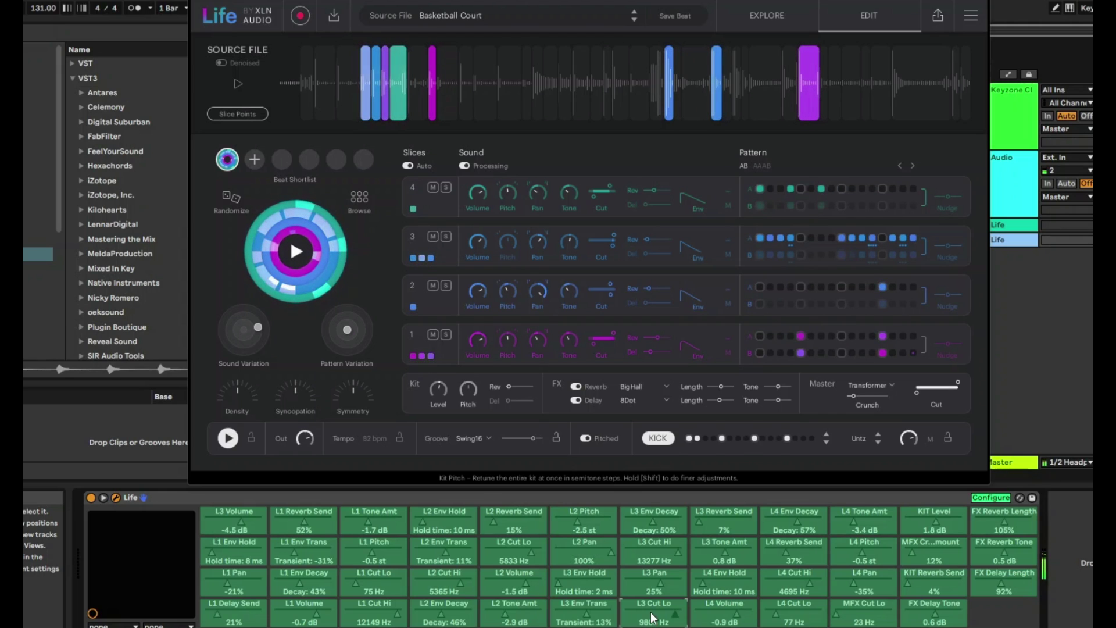
left_click(235, 438)
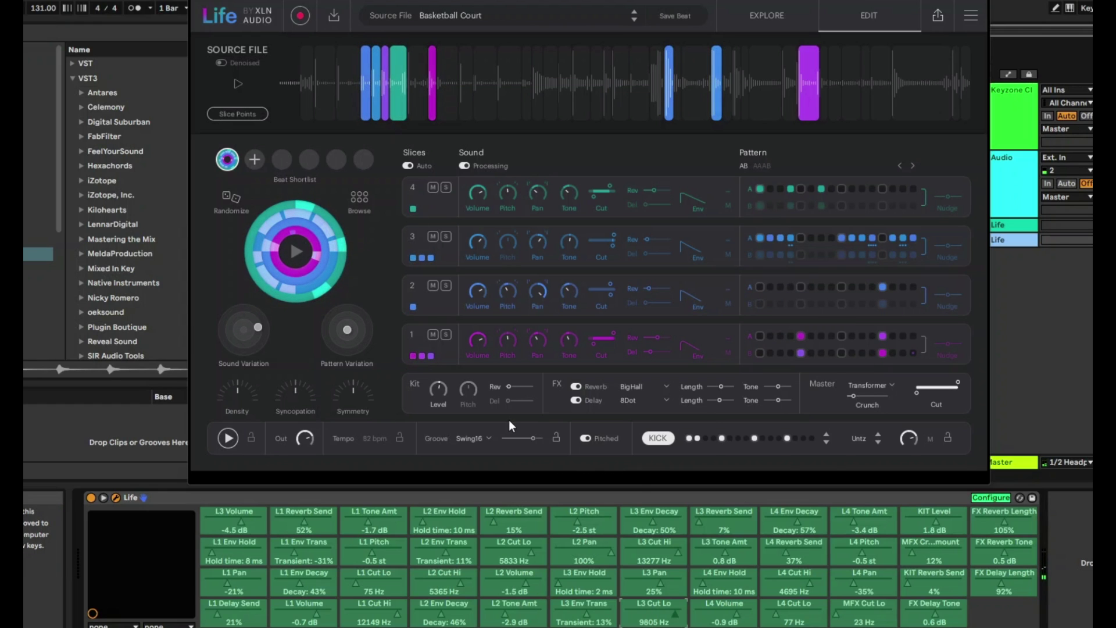